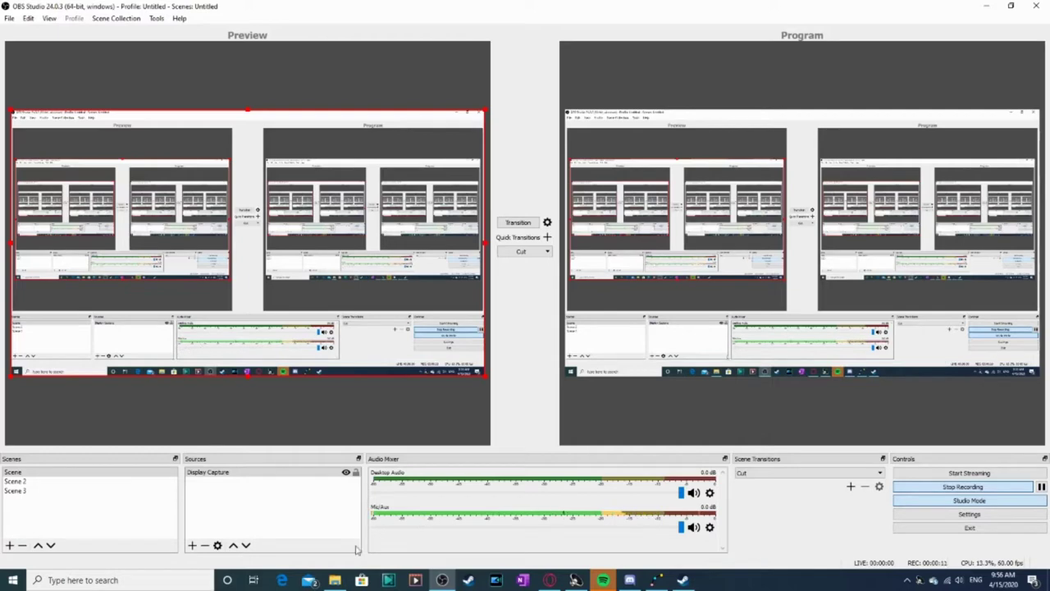
Browse in File Explorer to Steam's steamapps\common folder under Program Files (x86) on Local Disk (C:).
left_click(335, 580)
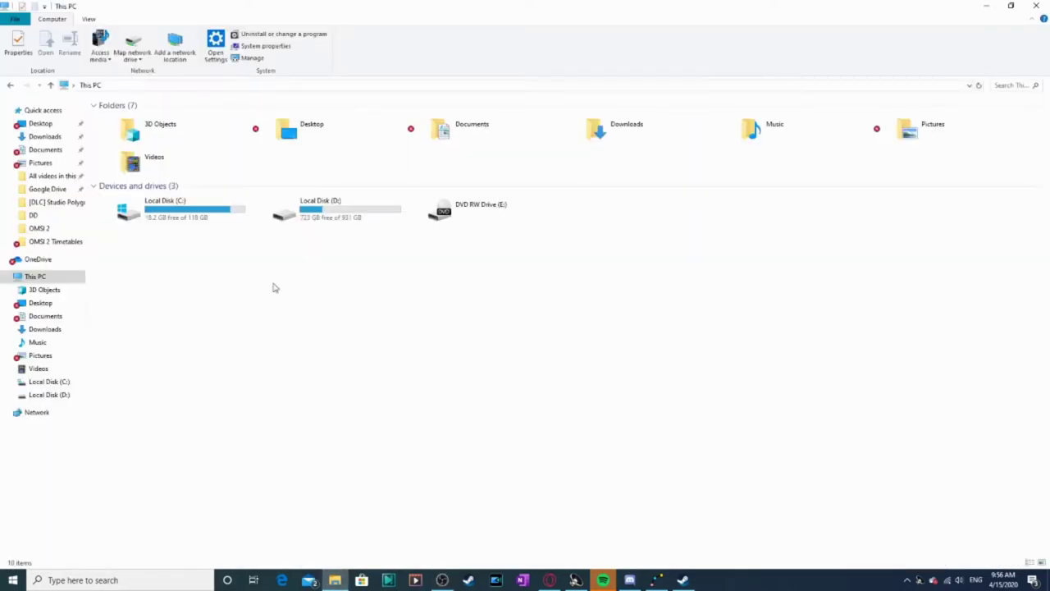
double_click(292, 215)
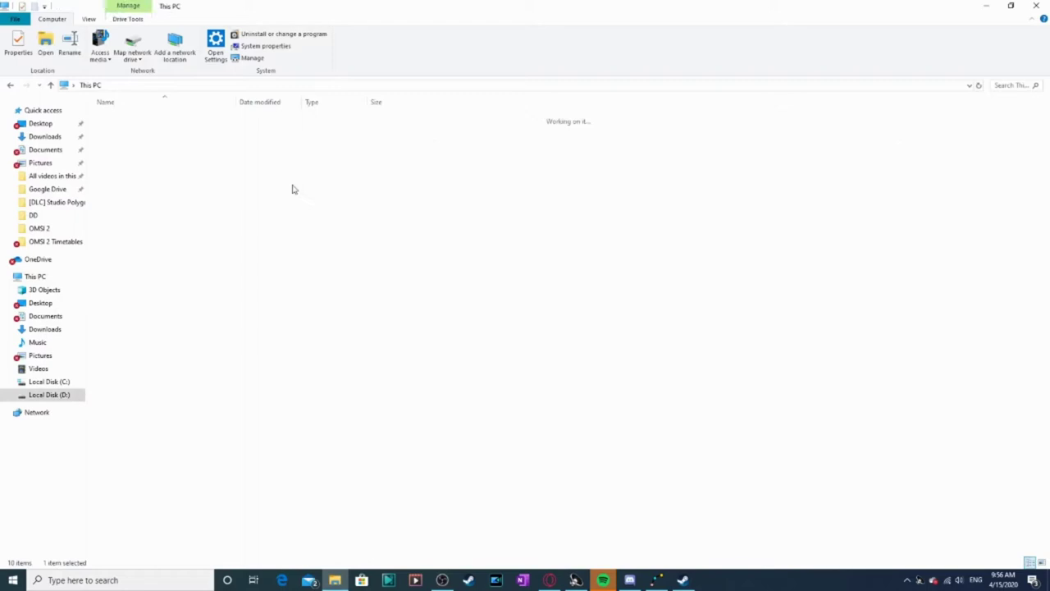
left_click(97, 85)
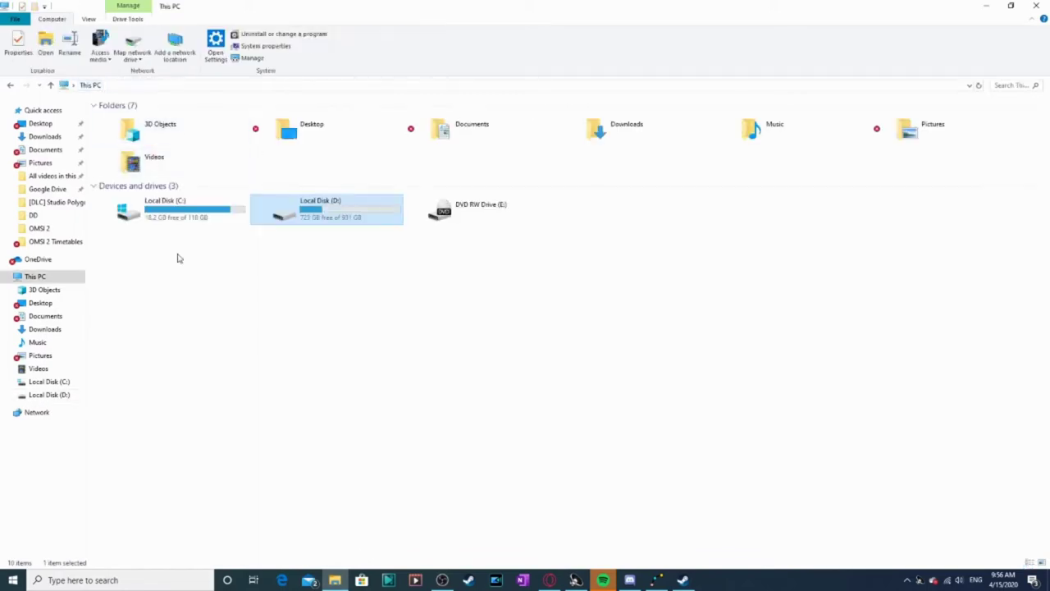
double_click(188, 223)
double_click(137, 155)
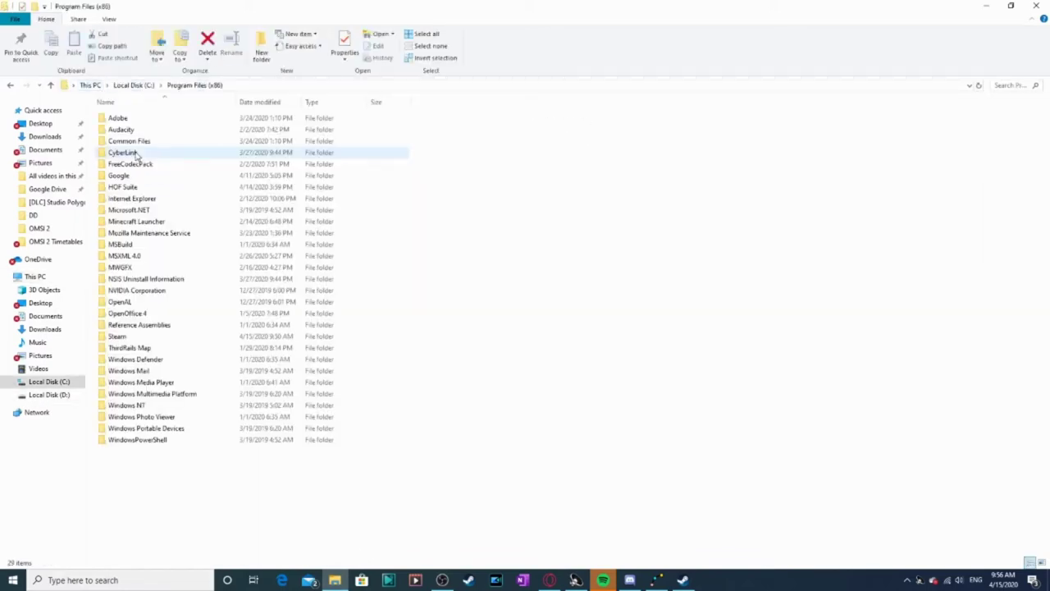
double_click(148, 337)
double_click(130, 338)
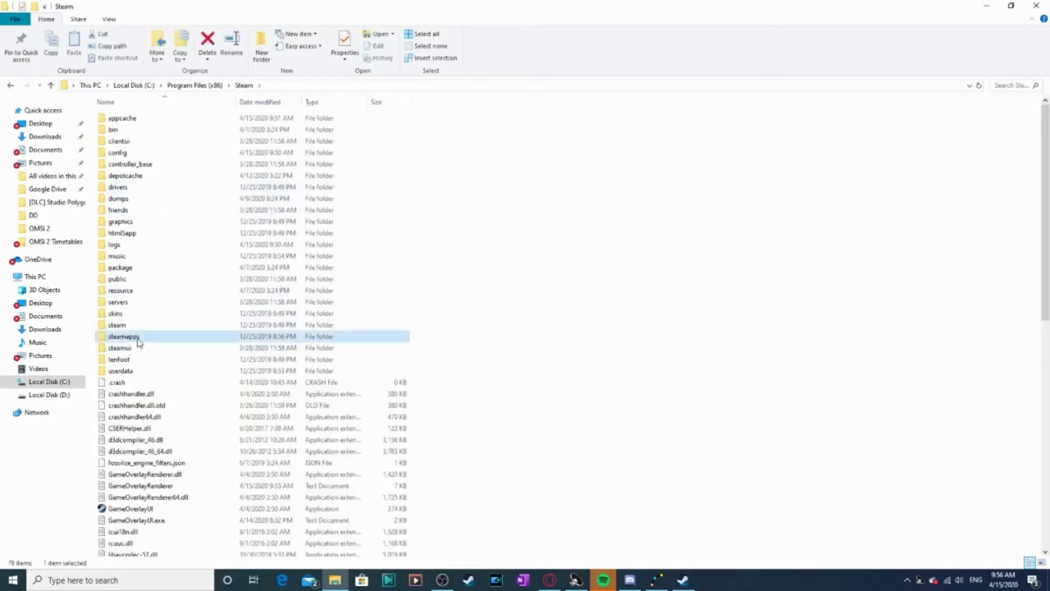
double_click(136, 119)
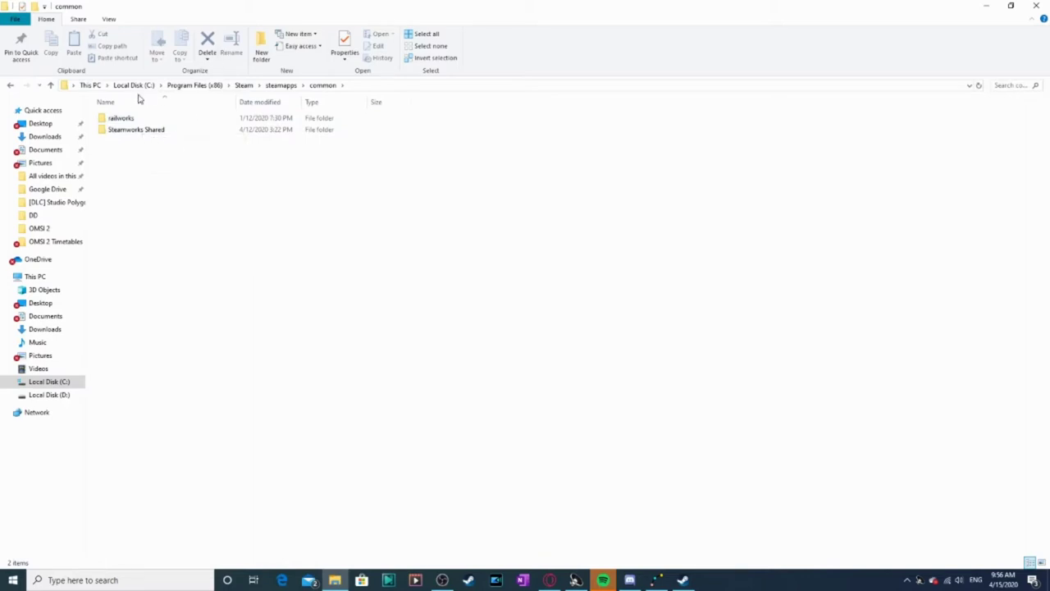
Go to Local Disk (D:) and open the OMSI 2 folder inside SteamLibrary\steamapps\common.
left_click(131, 85)
left_click(92, 85)
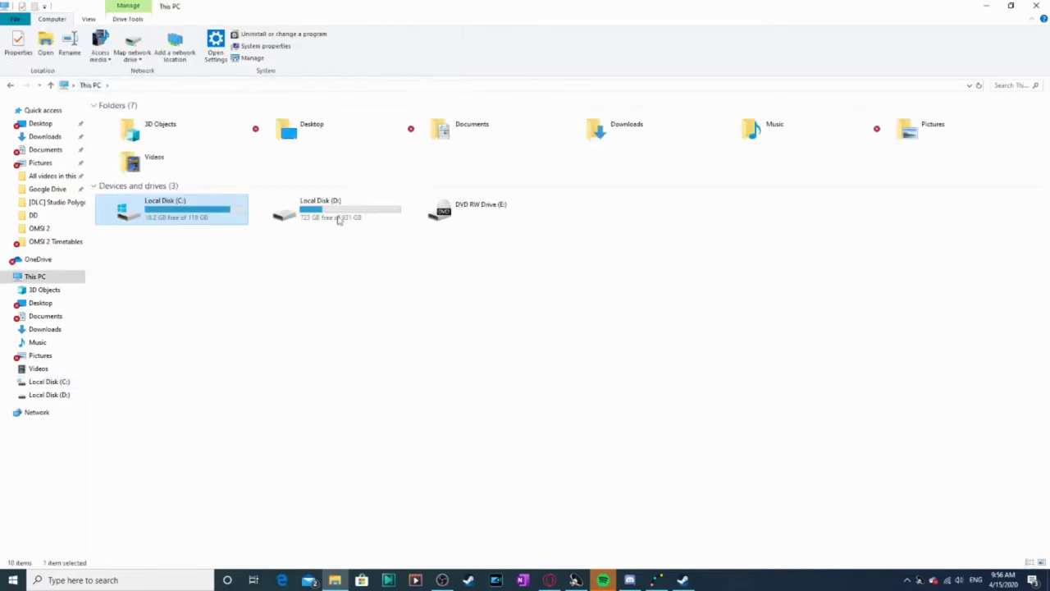
left_click(353, 212)
double_click(342, 216)
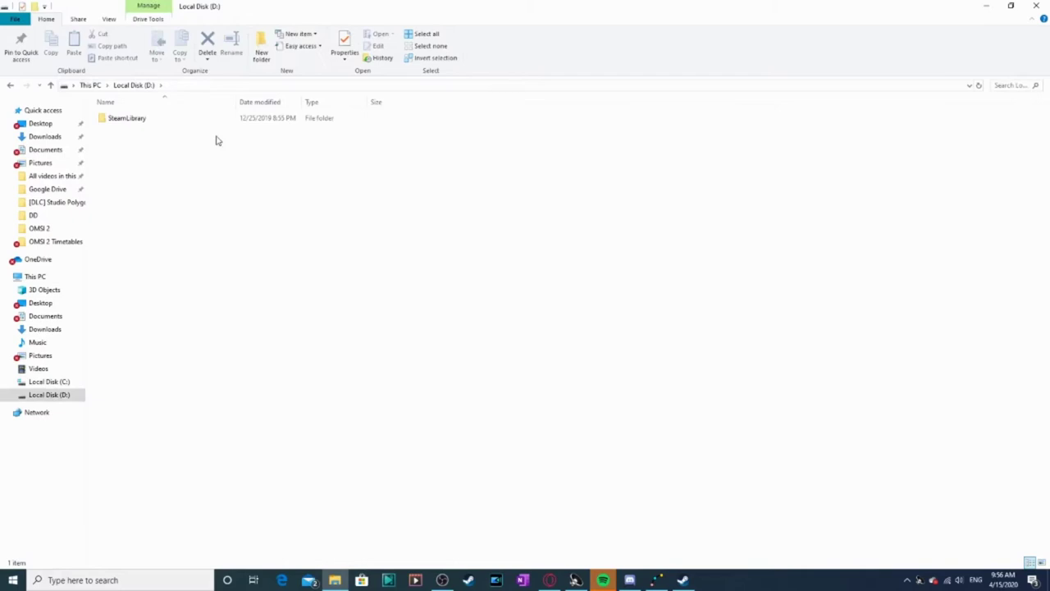
double_click(176, 120)
double_click(175, 121)
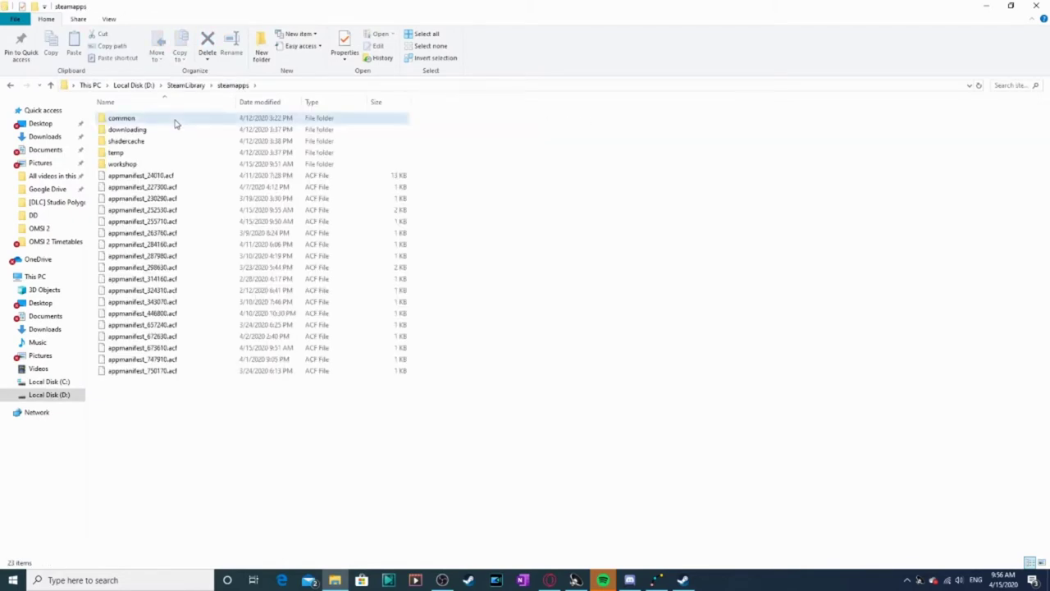
double_click(175, 122)
double_click(119, 244)
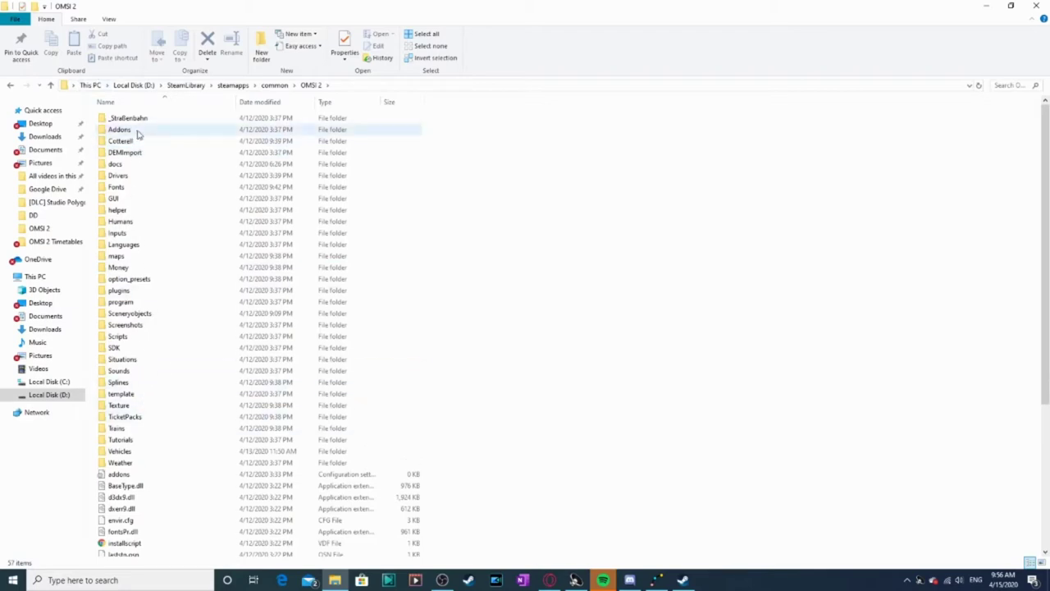
Look into the Addons folder, then return to the OMSI 2 folder and look through its contents.
double_click(140, 131)
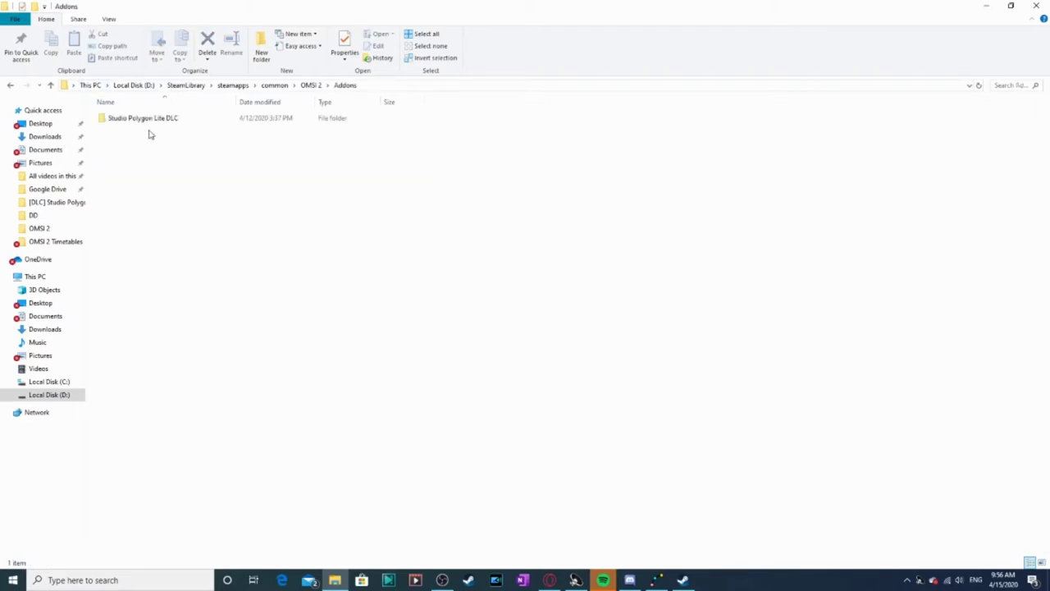
left_click(308, 86)
scroll(189, 431, "down", 6)
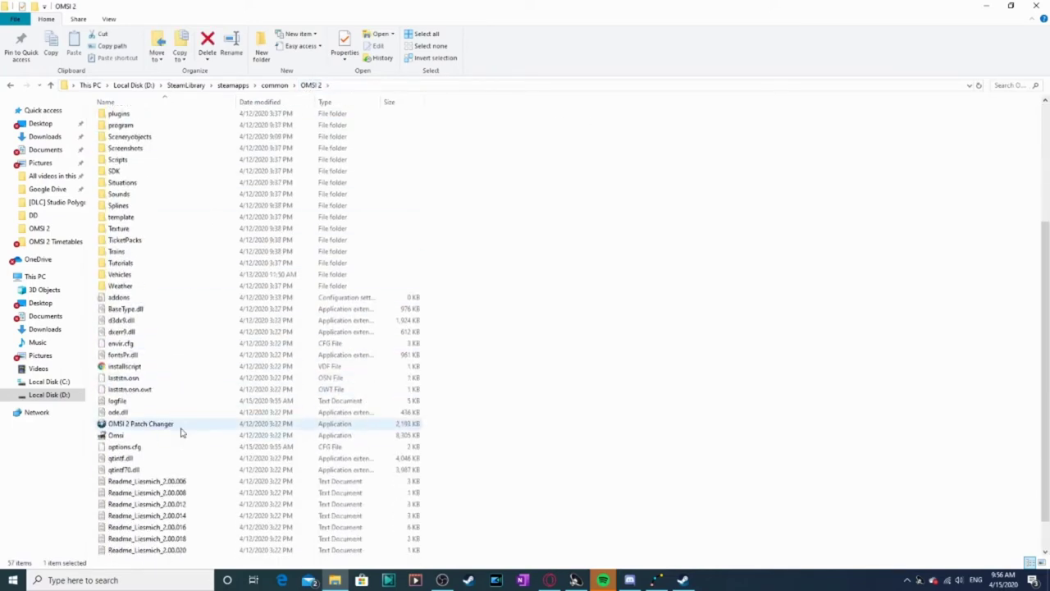
scroll(182, 432, "up", 6)
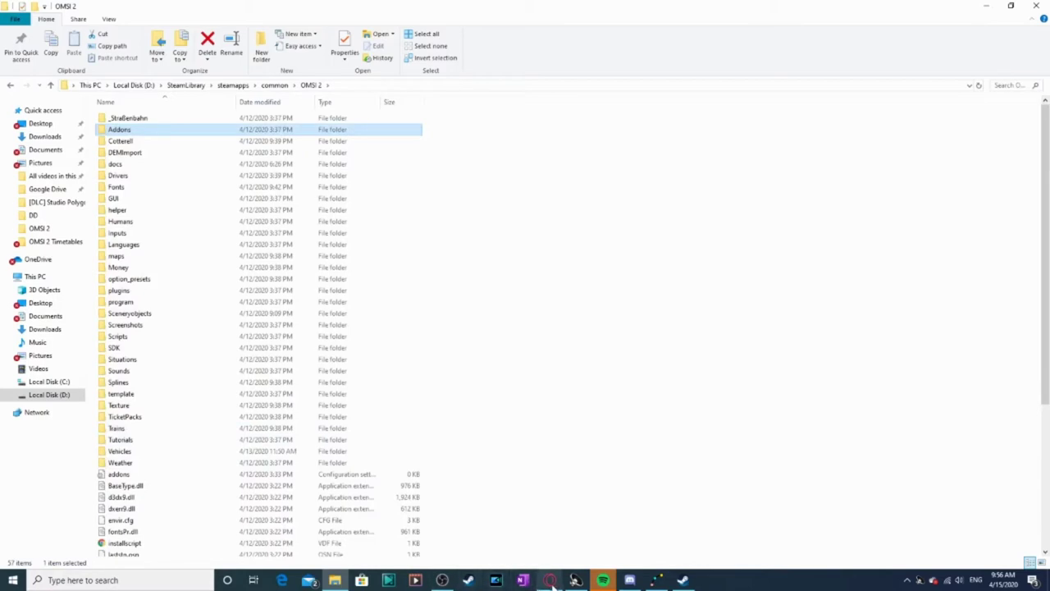
Switch to the Opera browser, dismiss the cookie notice and review the HOF Suite download versions on OMSI WebDisk.
mouse_move(552, 584)
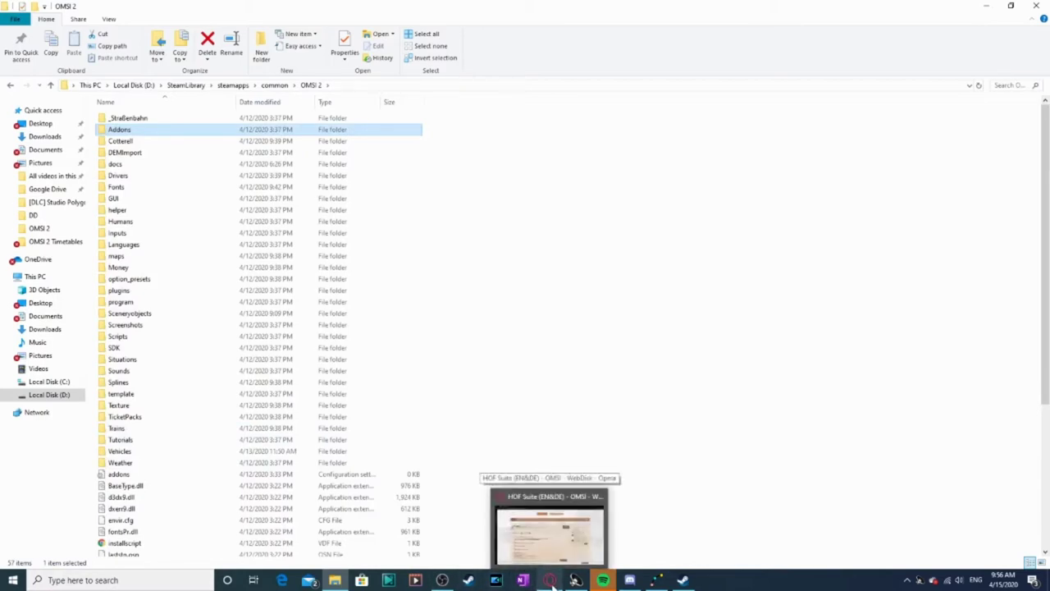
left_click(552, 580)
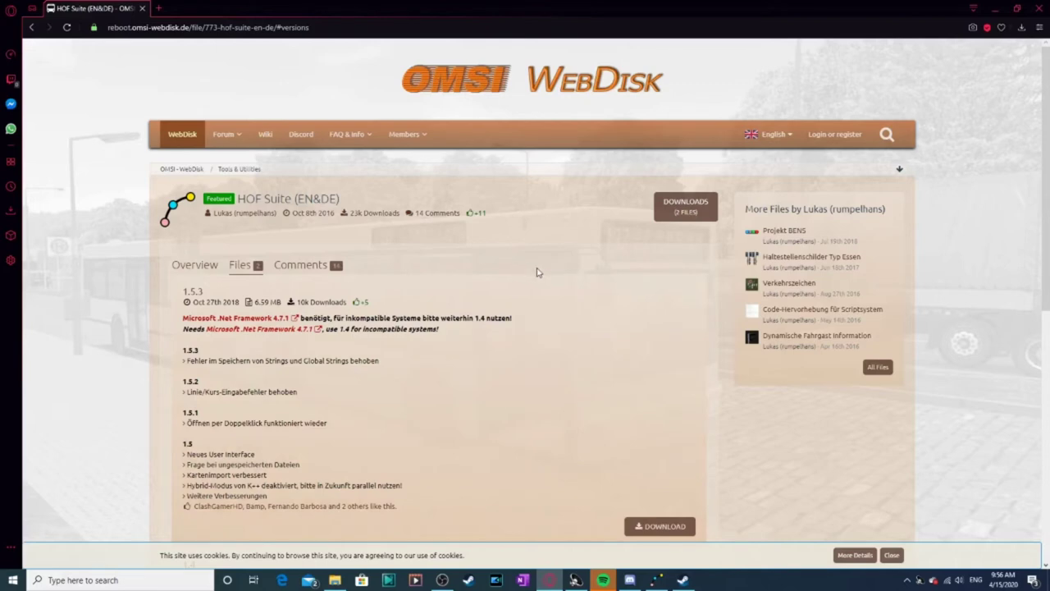
left_click(892, 555)
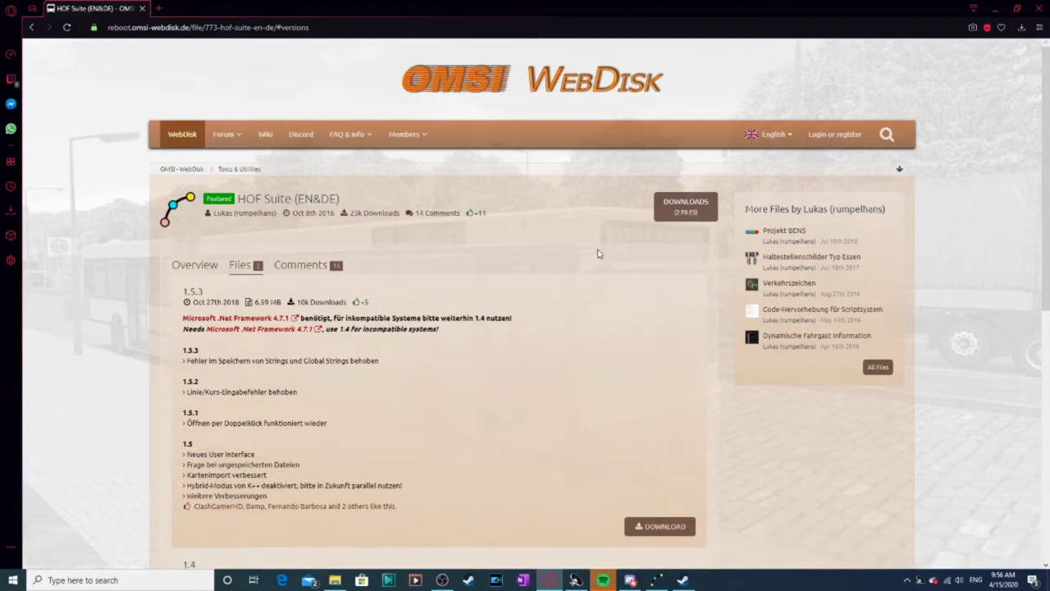
scroll(698, 222, "down", 3)
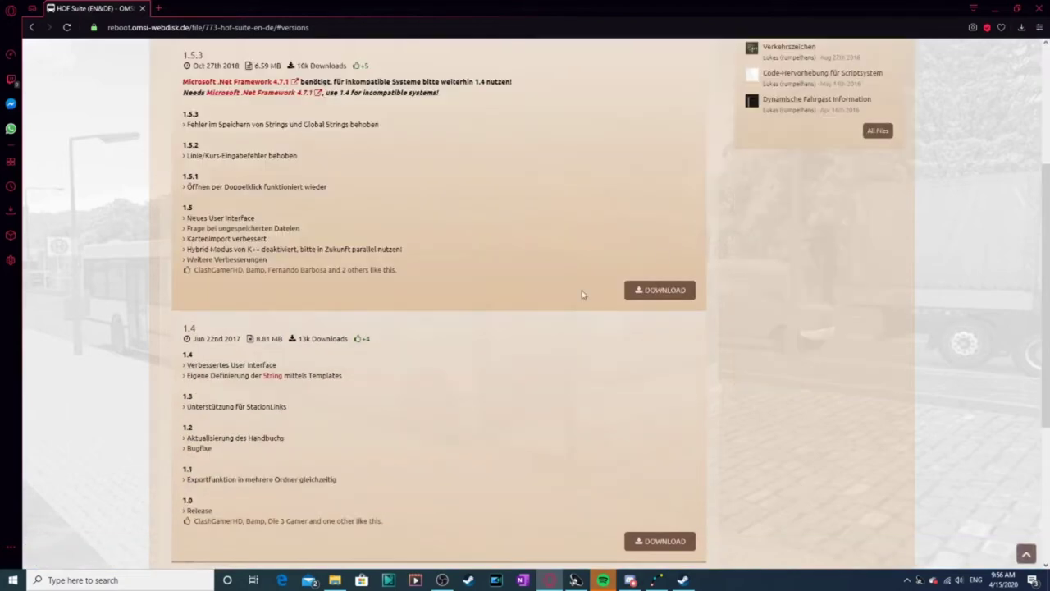
scroll(363, 243, "up", 2)
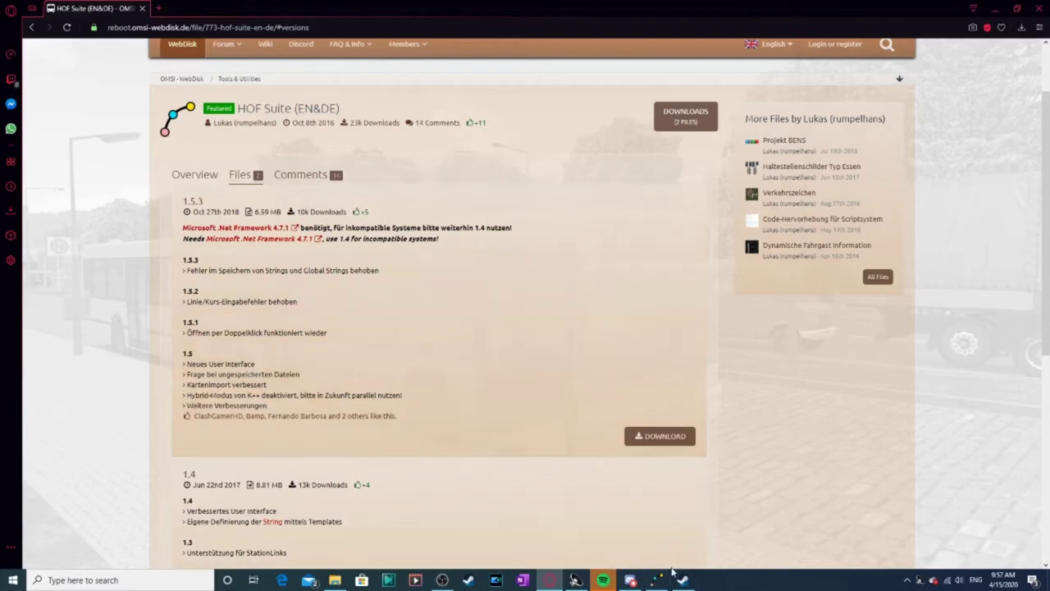
Switch to HOF Suite and set the new file's display name to "GNE Dests 2".
mouse_move(441, 582)
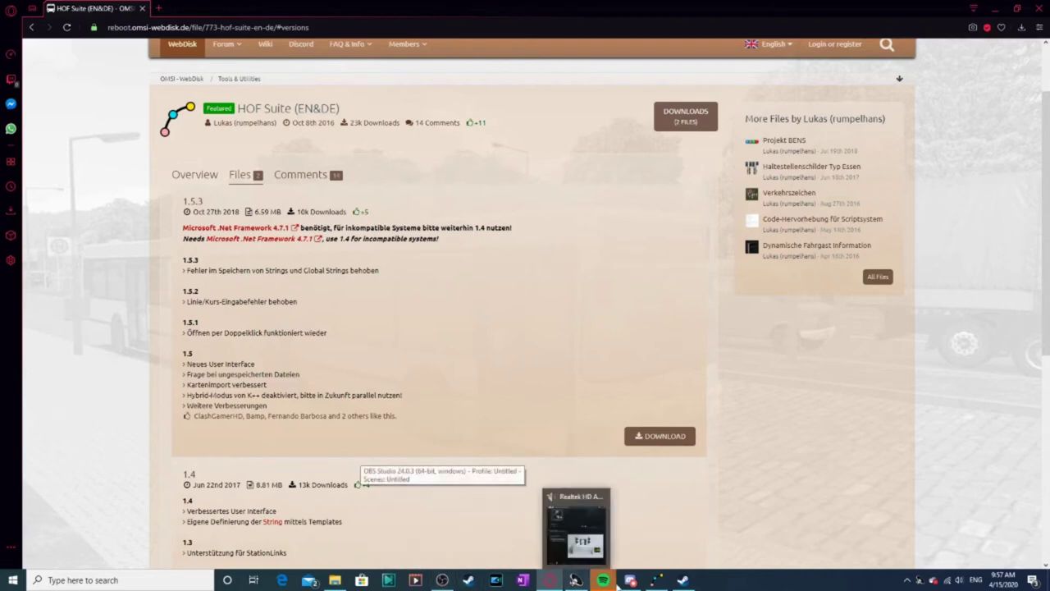
left_click(443, 533)
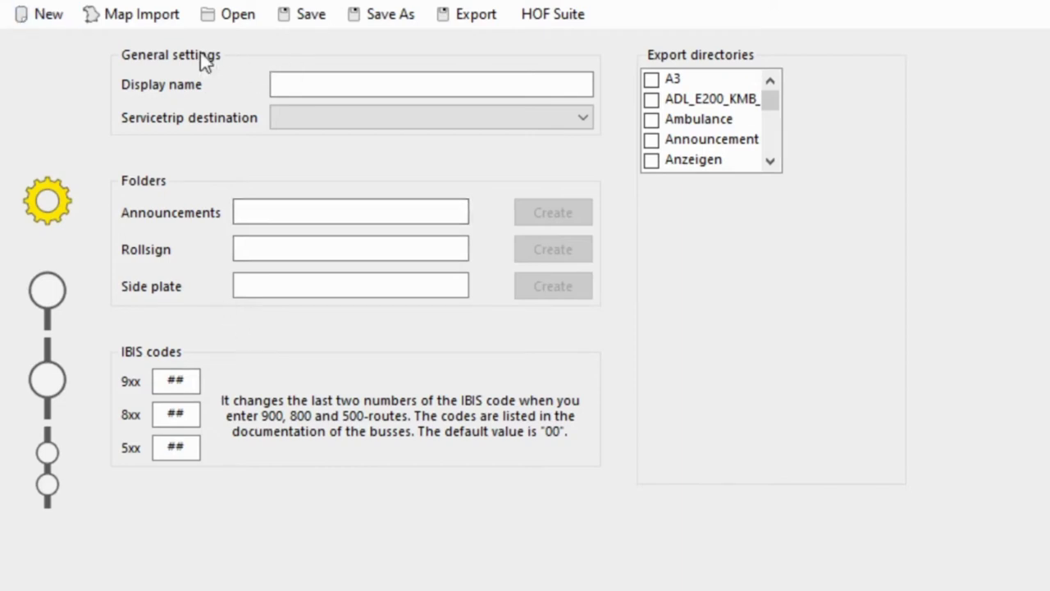
left_click(328, 94)
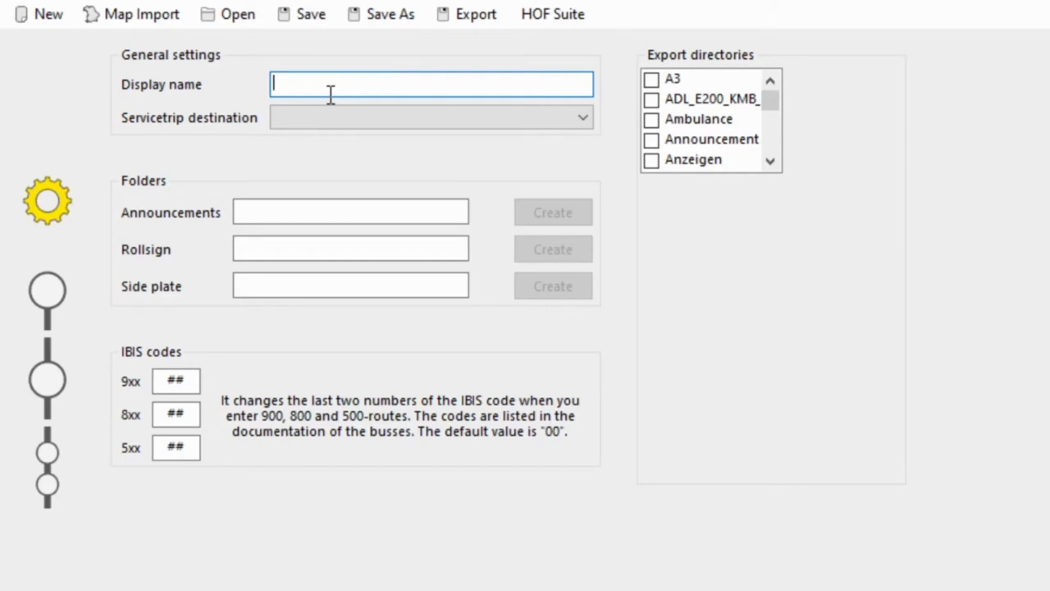
type("GNE Dests 2")
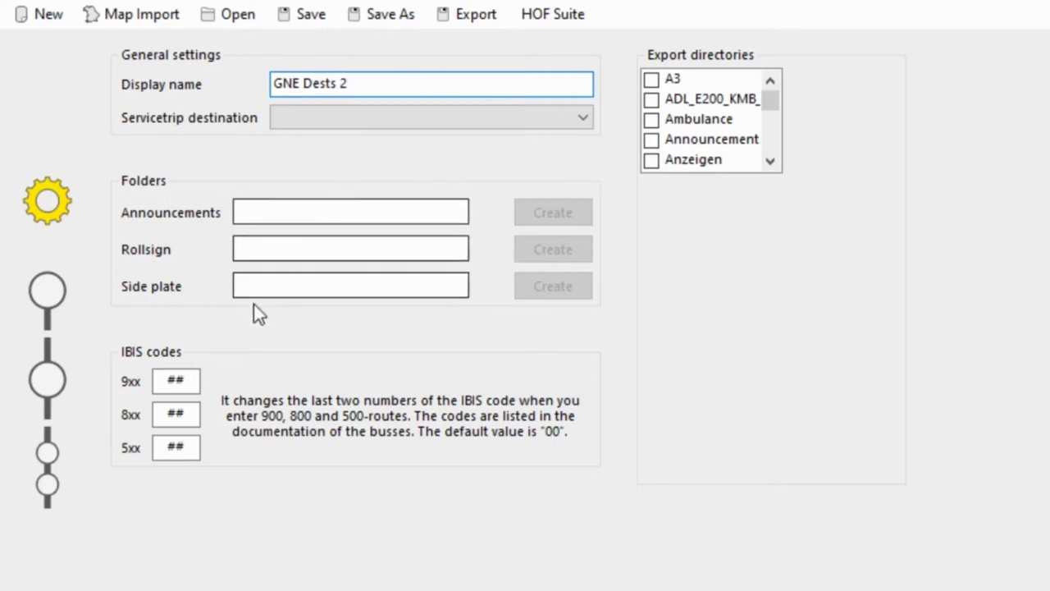
Copy the display name "GNE Dests 2" into the announcements, rollsign and side plate folder names.
left_click_drag(376, 76, 217, 66)
key("ctrl+c")
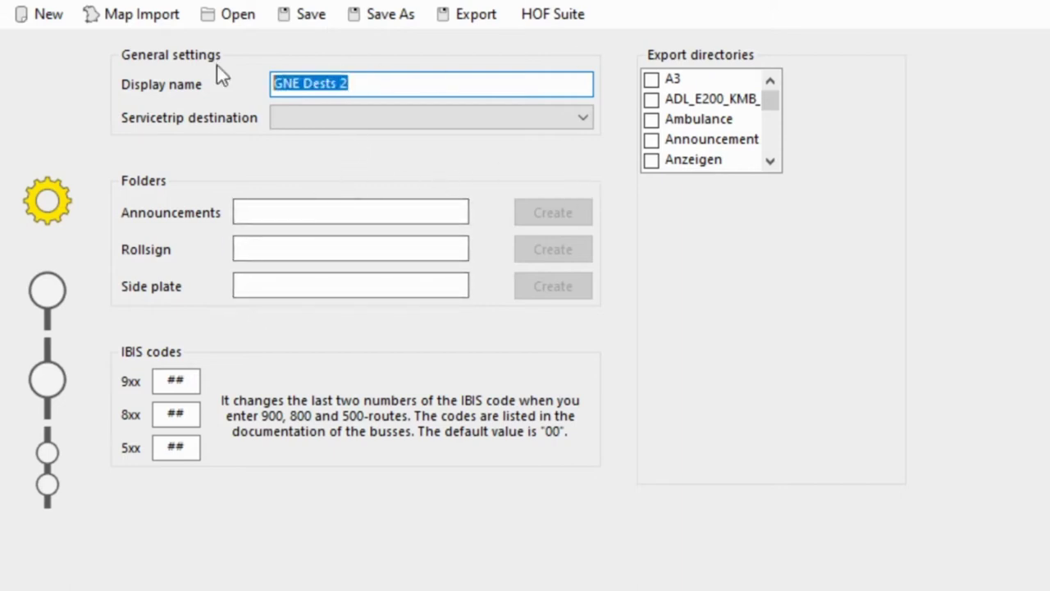
left_click(303, 209)
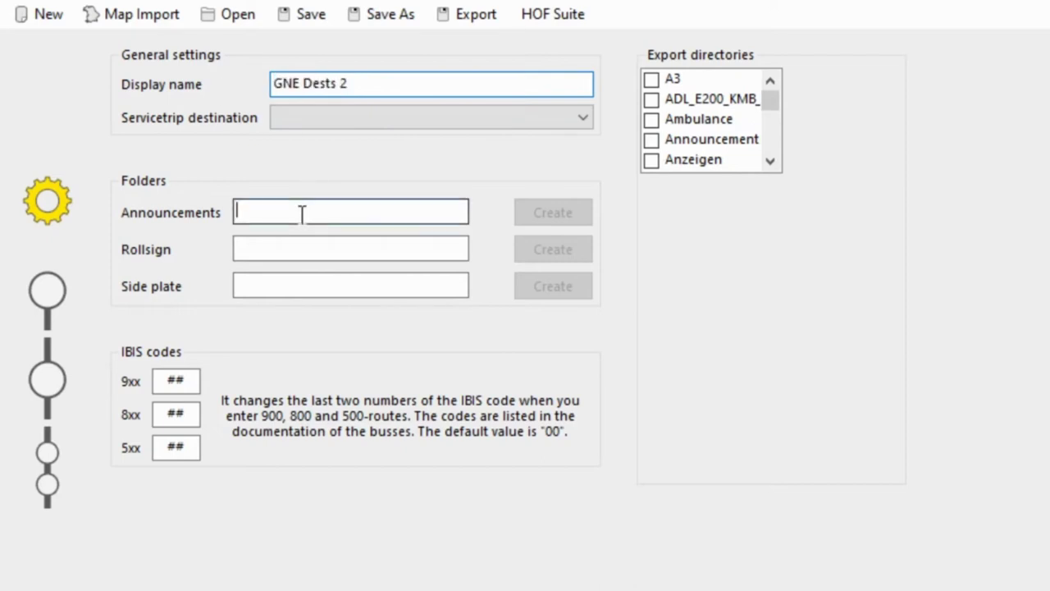
key("ctrl+v")
left_click(419, 249)
key("ctrl+v")
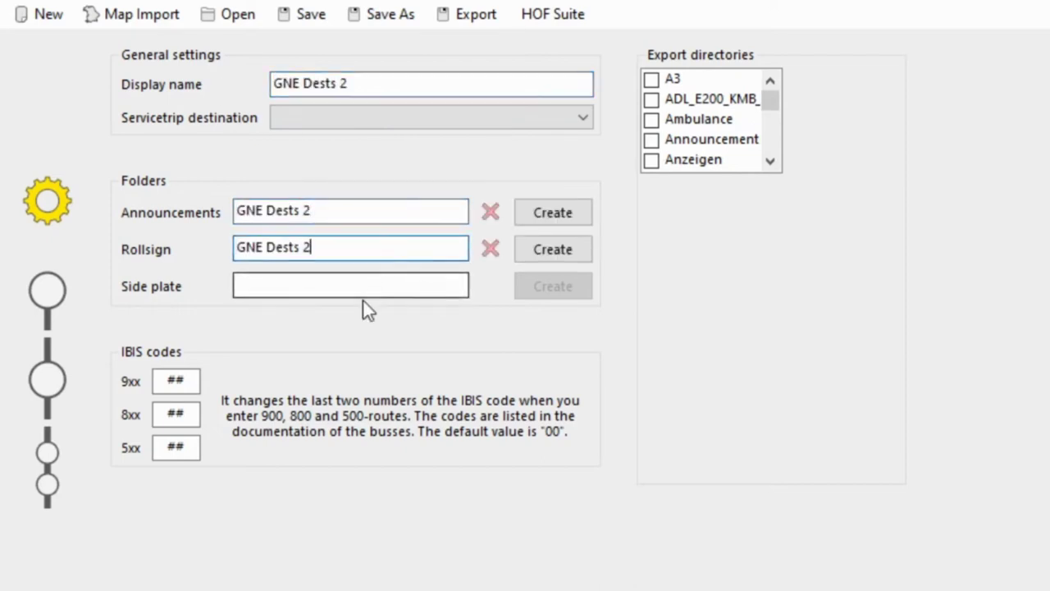
left_click(368, 289)
key("ctrl+v")
Create the side plate, rollsign and announcements folders for the new file.
left_click(549, 286)
left_click(556, 247)
left_click(561, 211)
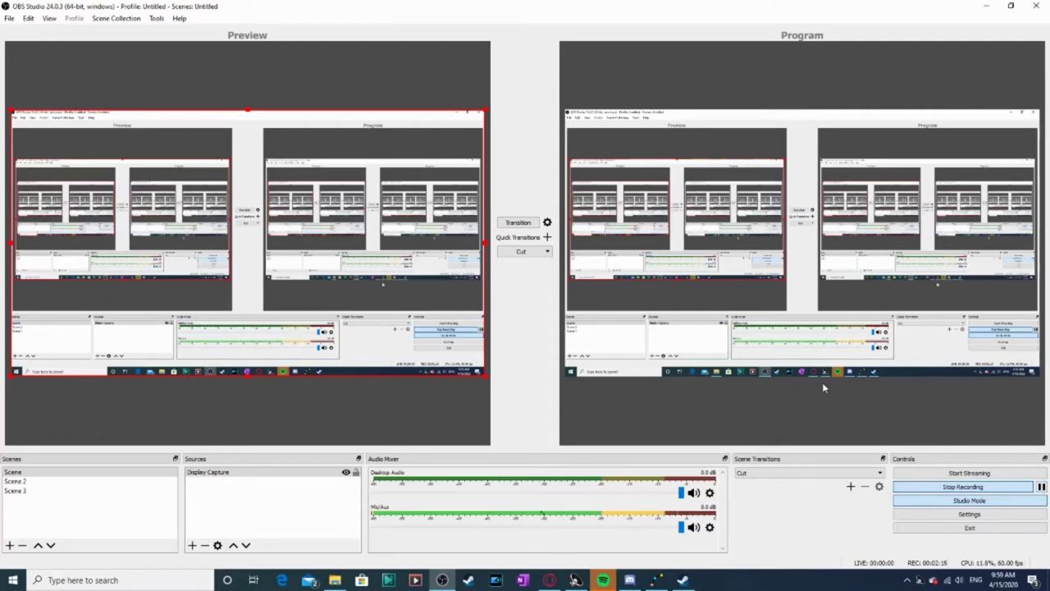
Bring the HOF Suite window back up and add a first destination entry named "Blank".
left_click(649, 580)
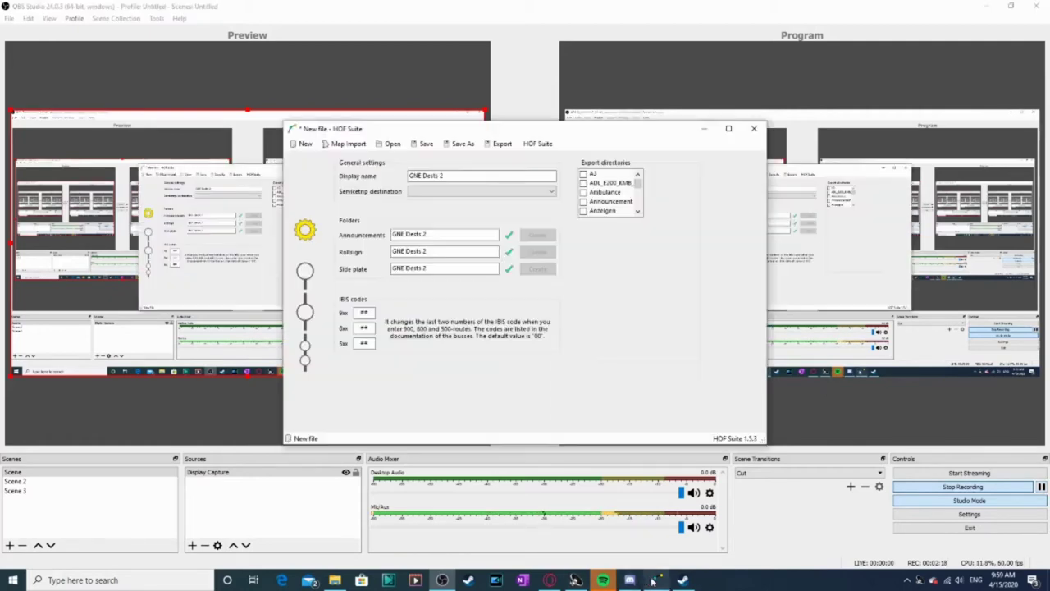
left_click(305, 271)
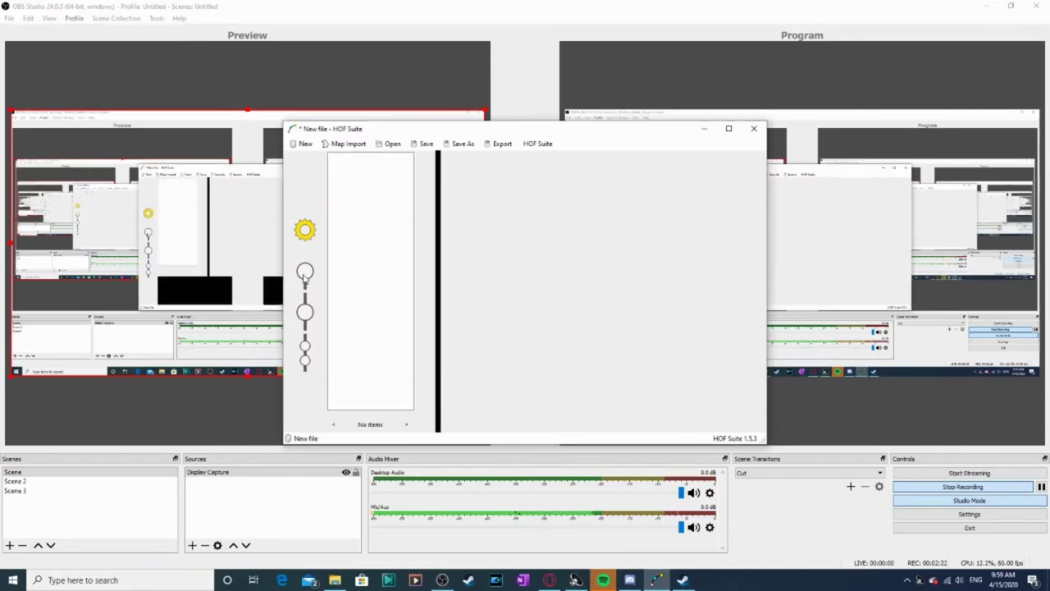
left_click(426, 162)
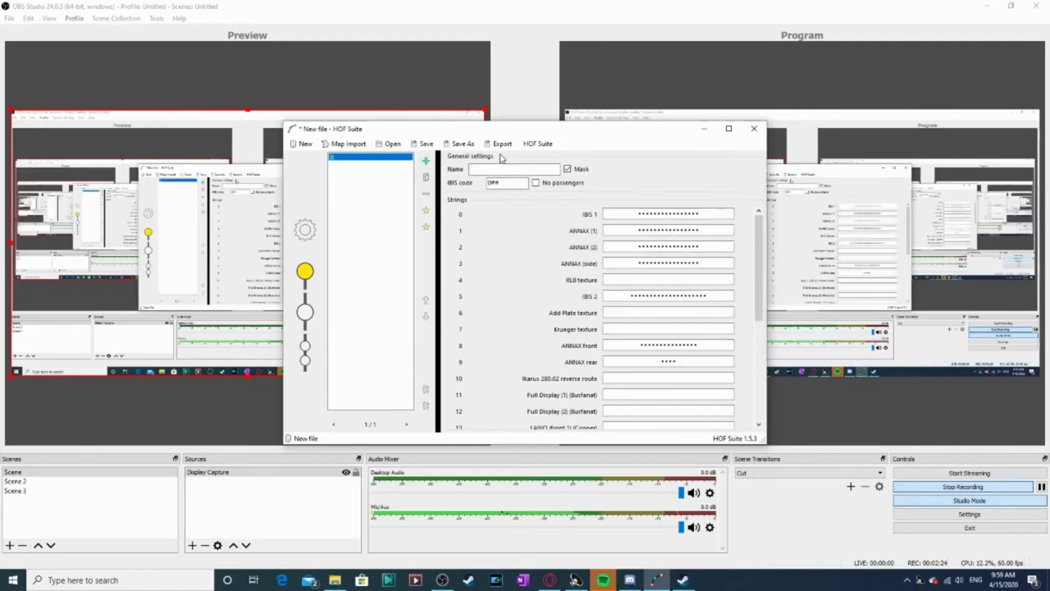
type("Blank")
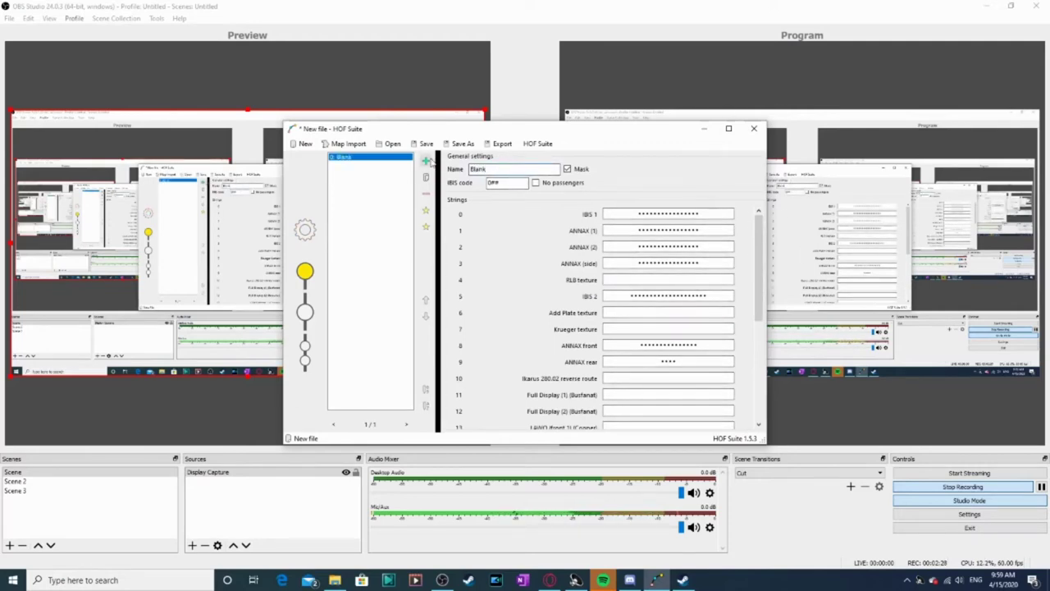
Add a second destination entry named "Not in Service" and set its IBIS code to 1.
left_click(425, 162)
type("M")
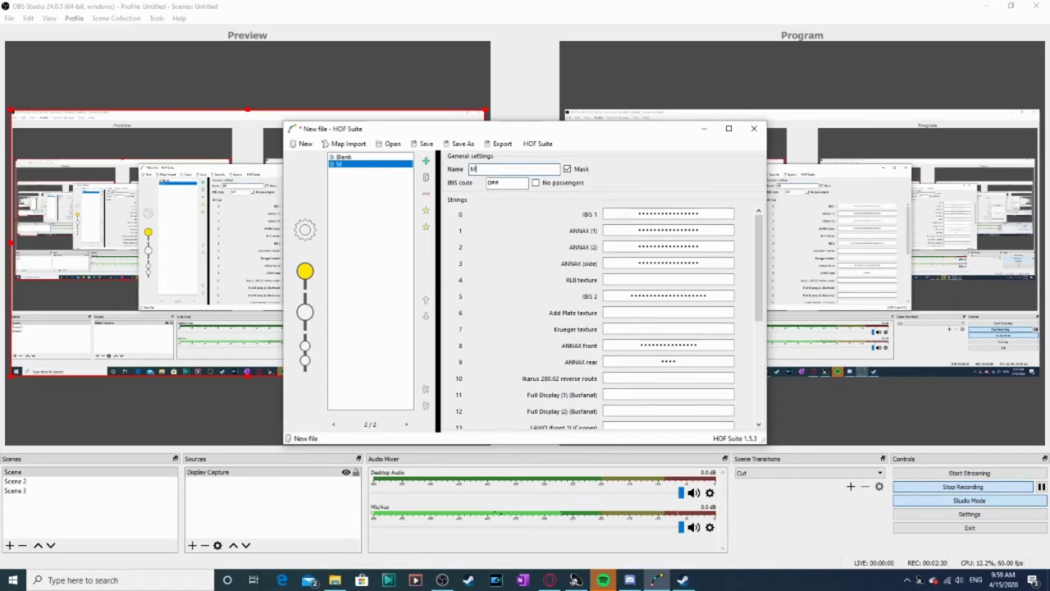
type("ot in Service")
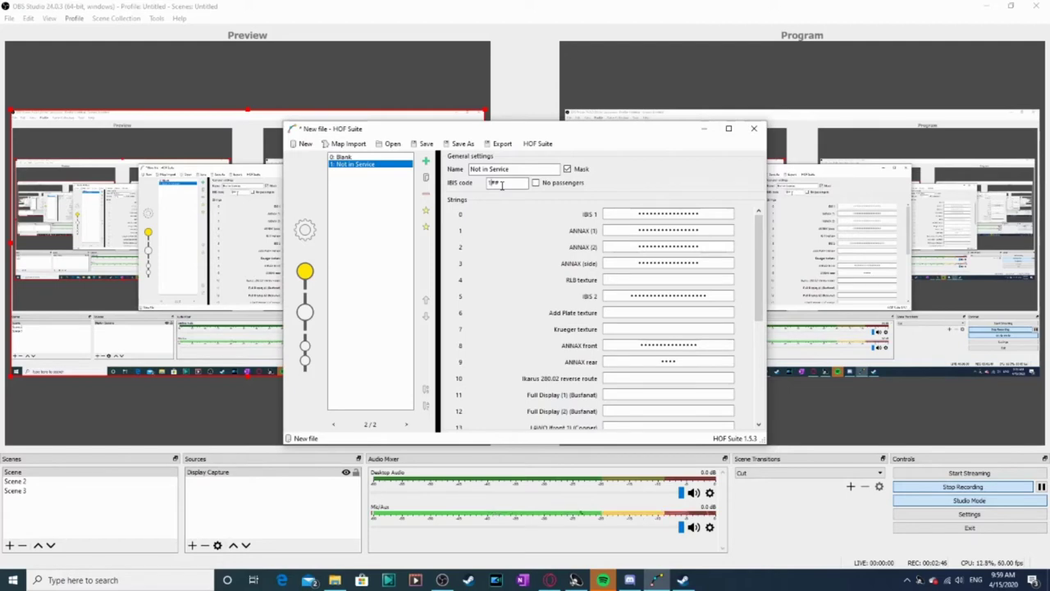
left_click(502, 185)
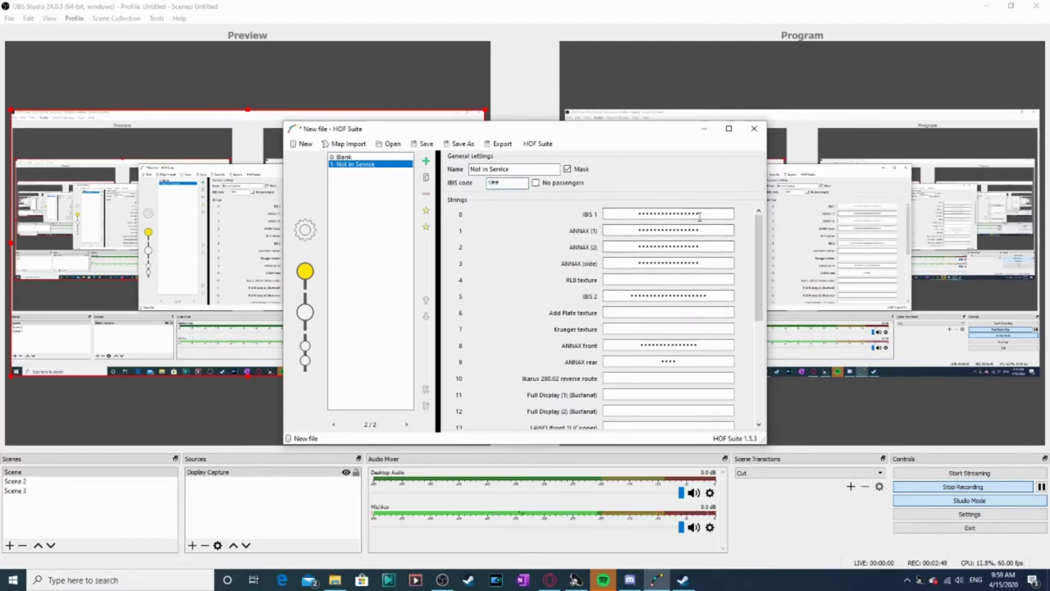
For the "Not in Service" entry, set IBIS 1 to "NOT IN SERVICE" and ANNAX (1) to a centred "Not In Service".
double_click(665, 217)
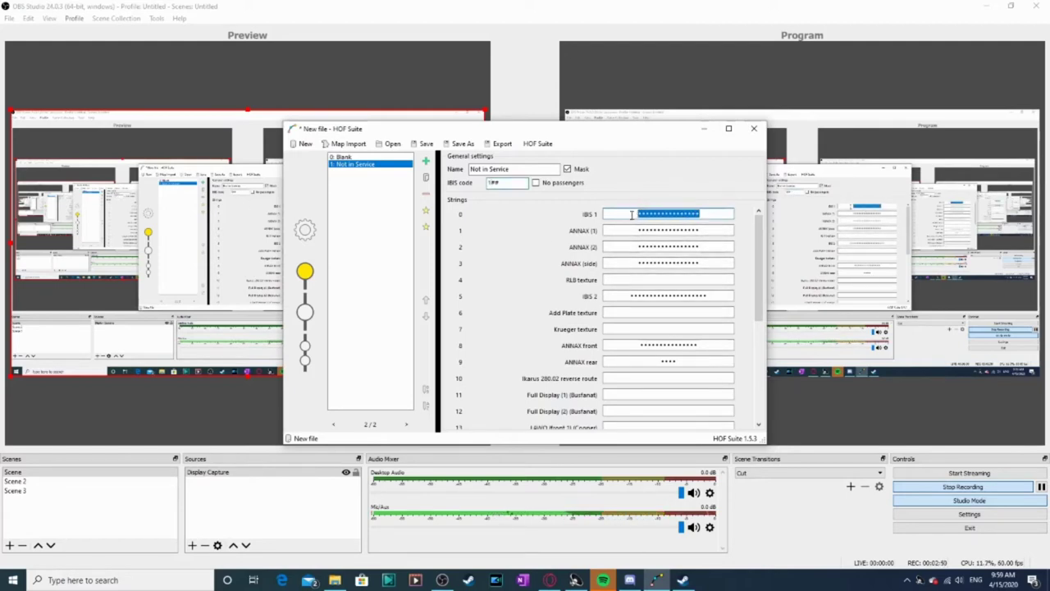
left_click(645, 214)
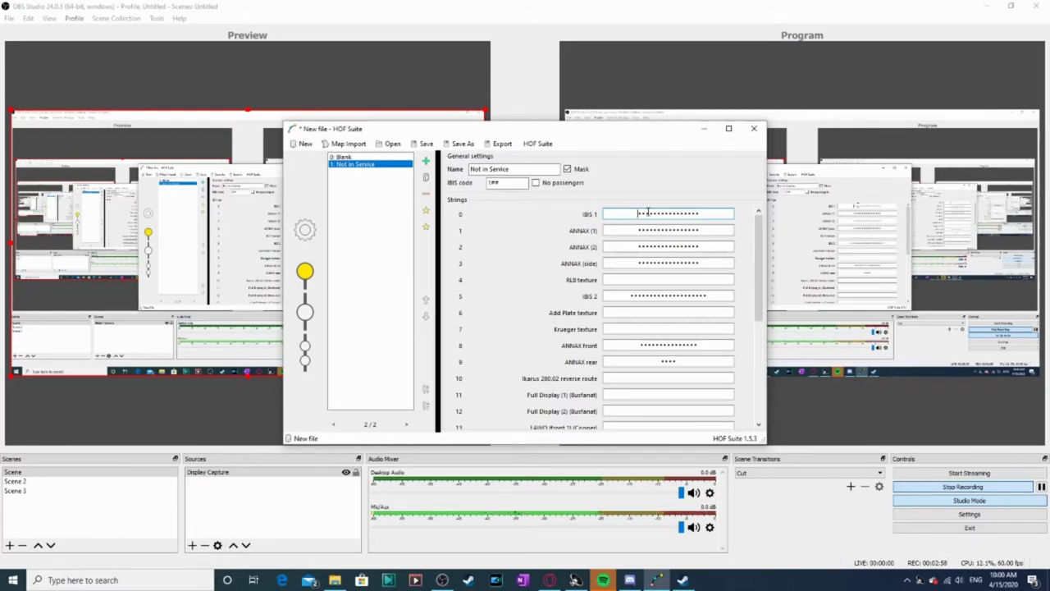
type("NOT IN SERVI")
left_click(635, 231)
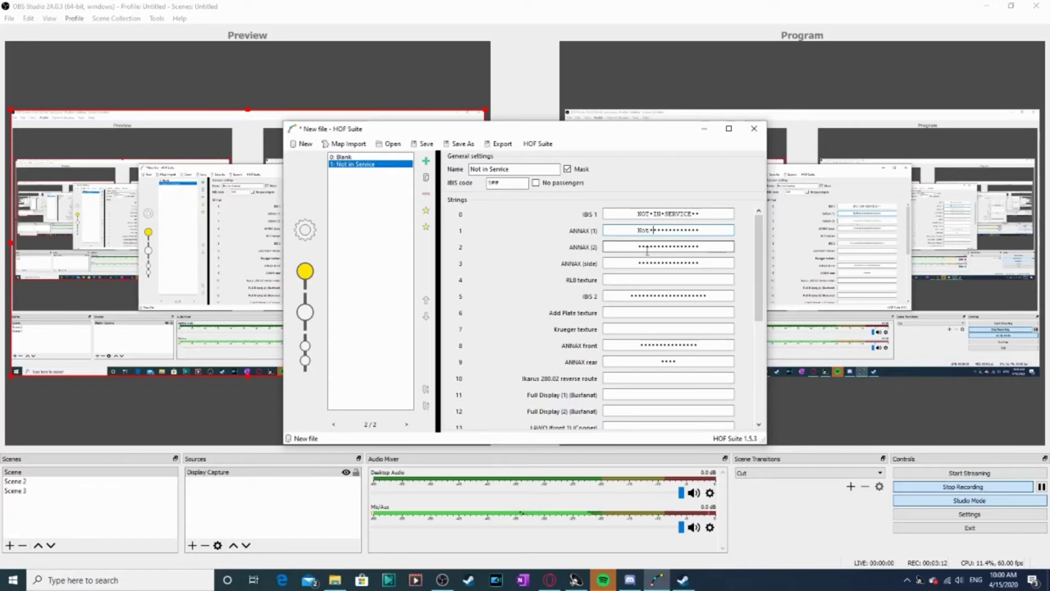
type("In Service")
left_click(635, 235)
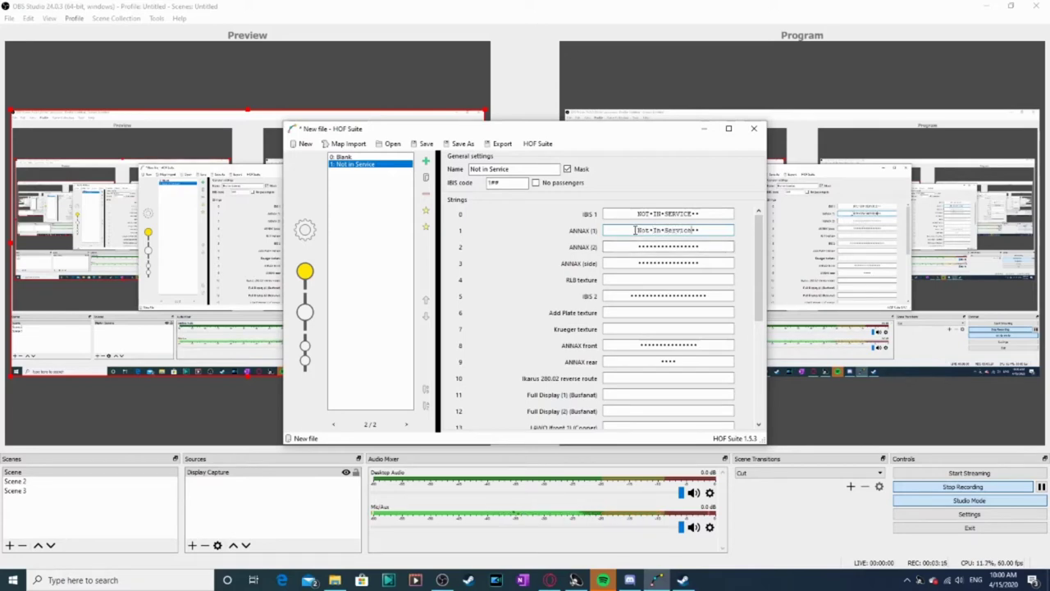
Set the entry's ANNAX (2) string to "Go North East" and its ANNAX (side) string to a centred "Not In Service".
left_click_drag(694, 245, 638, 246)
left_click(641, 247)
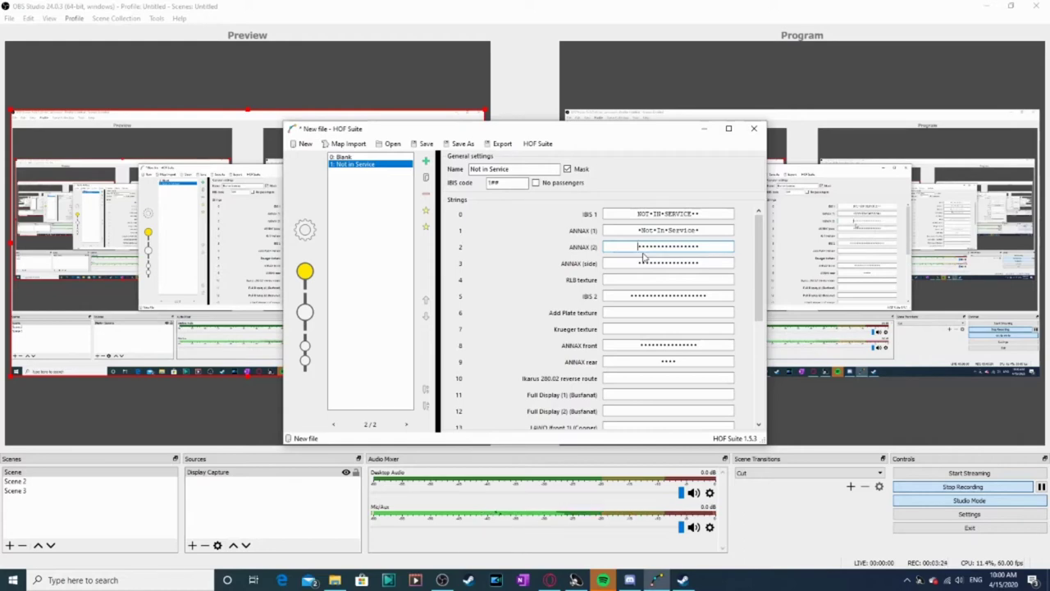
type("o North Eas")
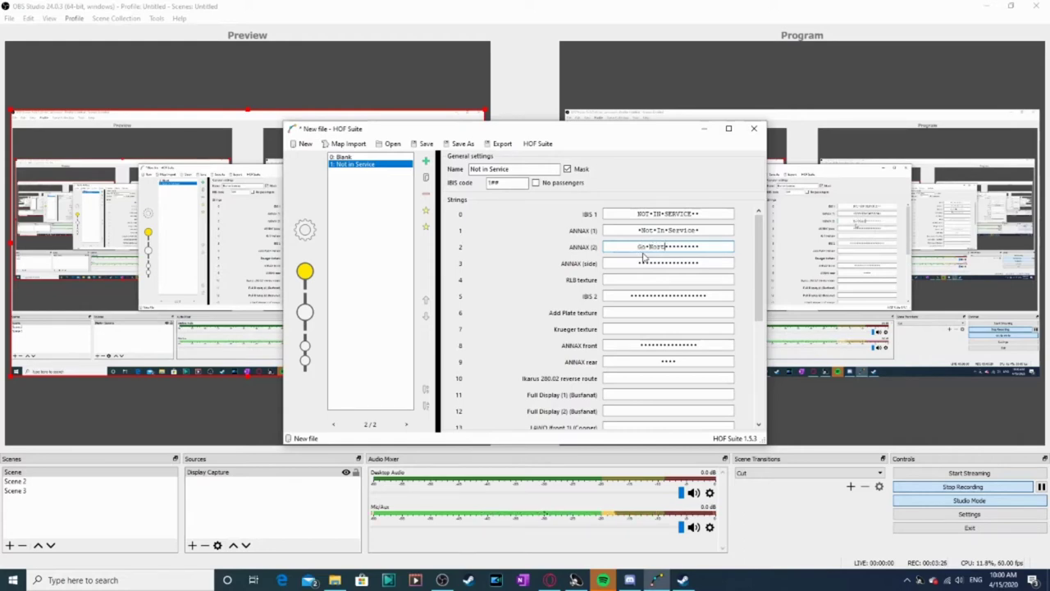
type("t")
left_click(637, 263)
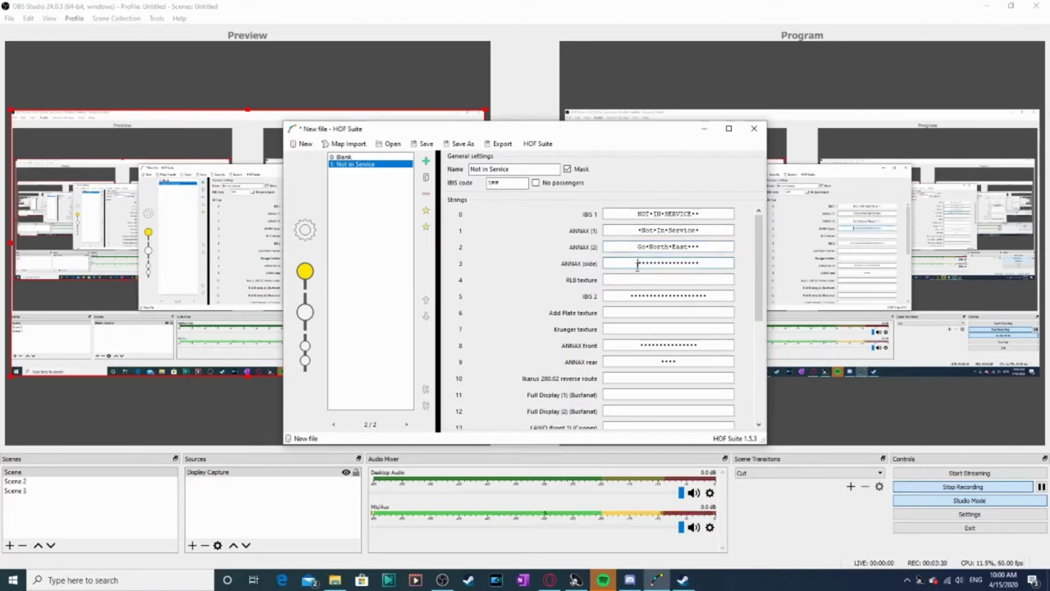
type("Not ")
type("In S")
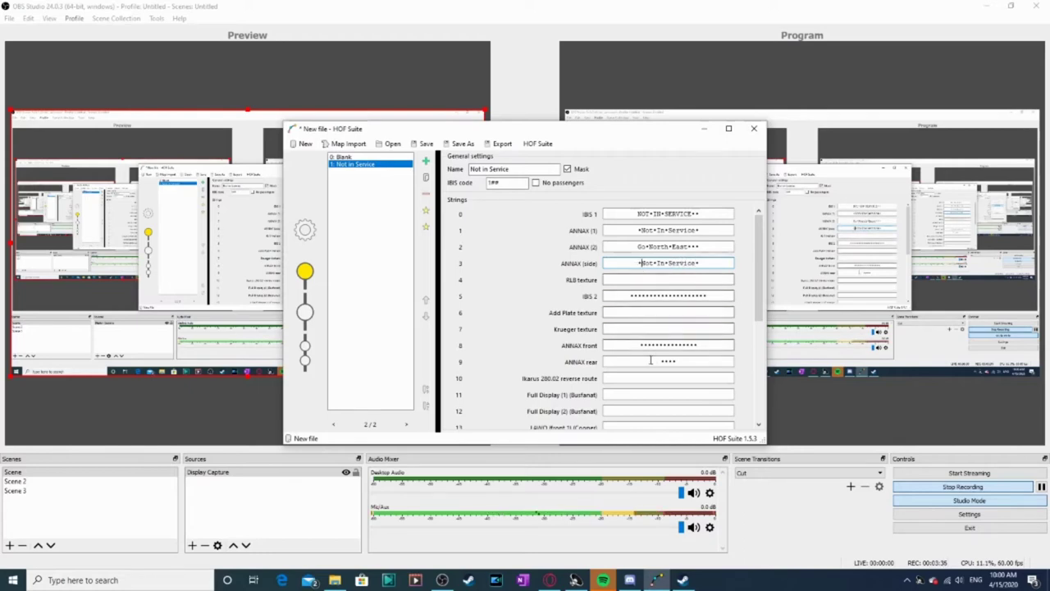
scroll(691, 308, "down", 3)
scroll(690, 308, "up", 3)
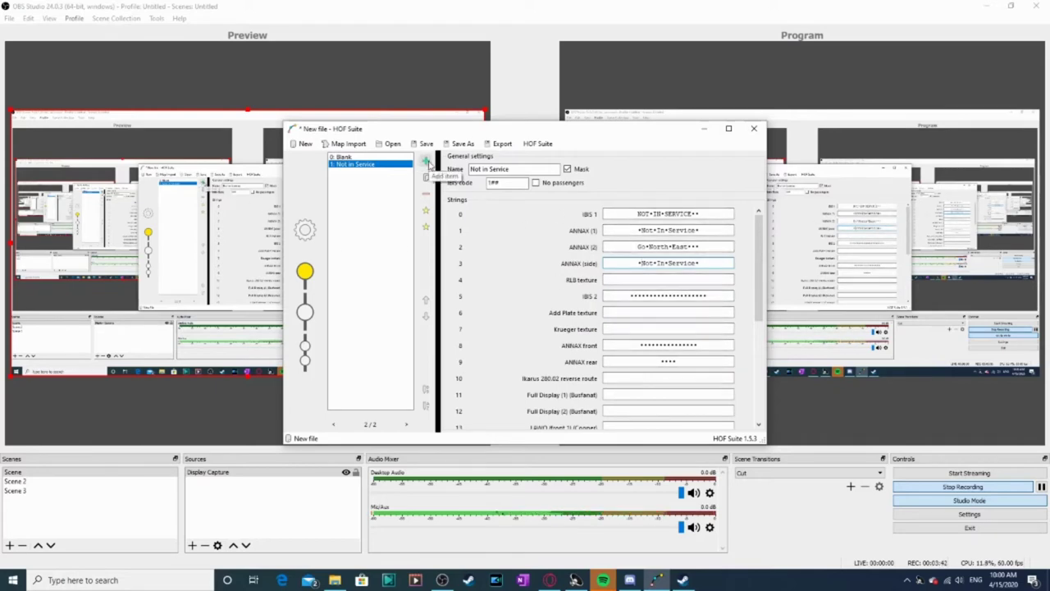
Add a third destination entry to the new file.
left_click(425, 161)
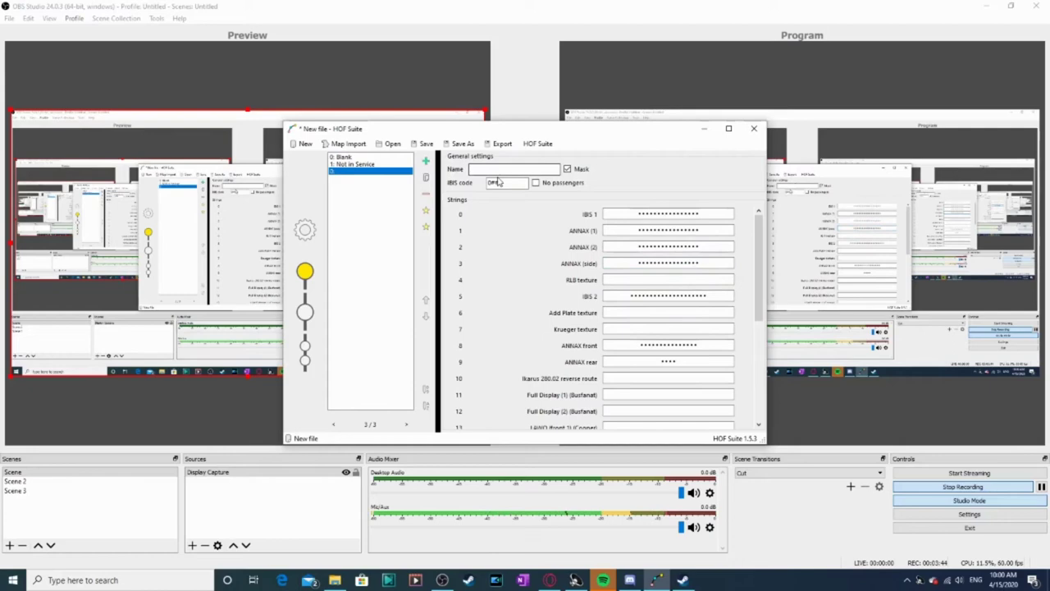
left_click(491, 182)
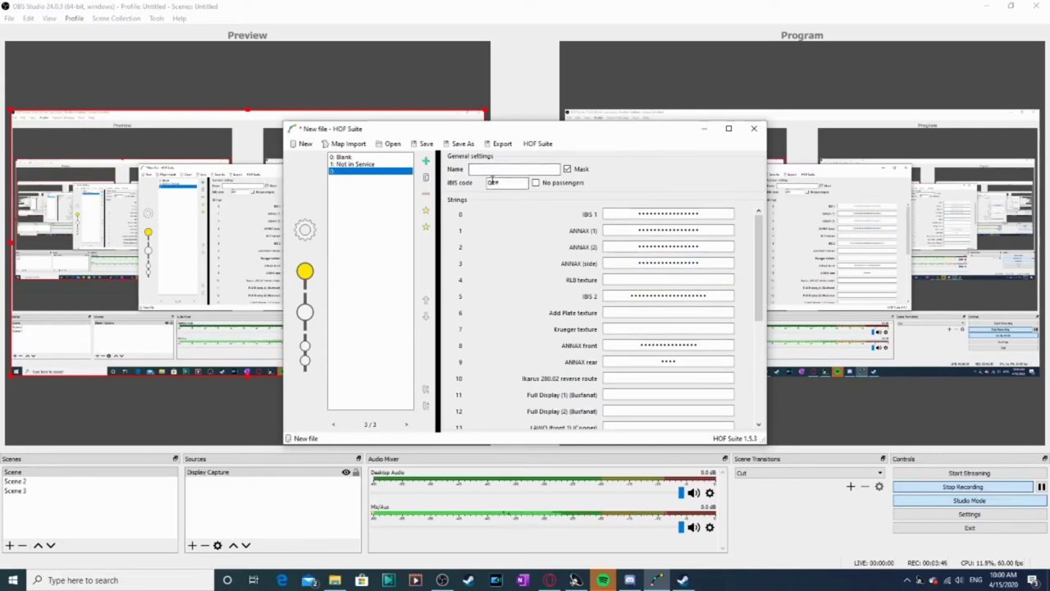
type("DEB")
left_click(1042, 489)
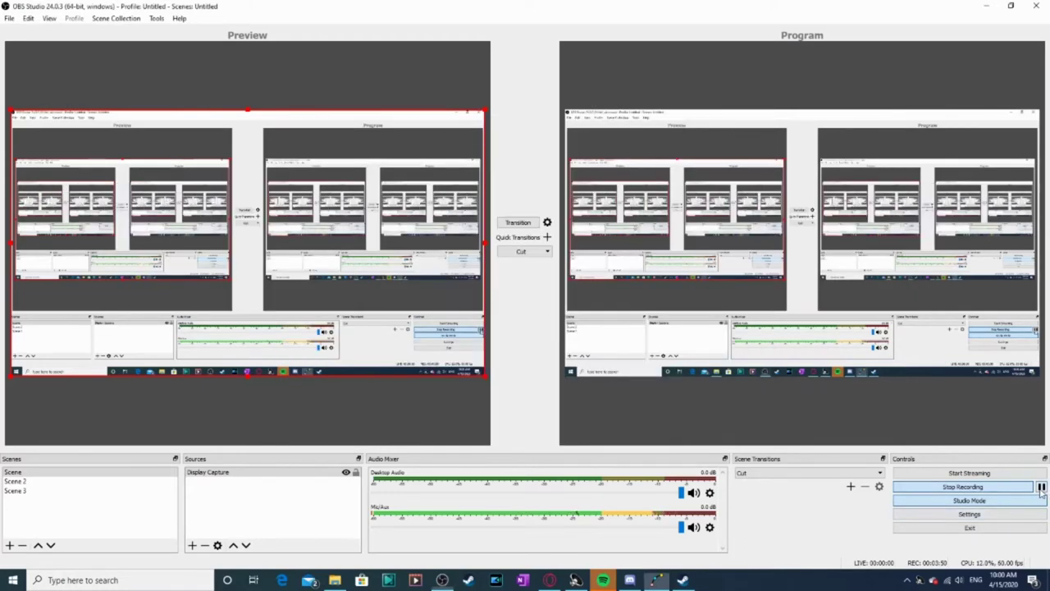
Switch to the browser and examine the Go North East Times & Fares listings, including the end points and intermediate stops of the X20 route.
left_click(656, 580)
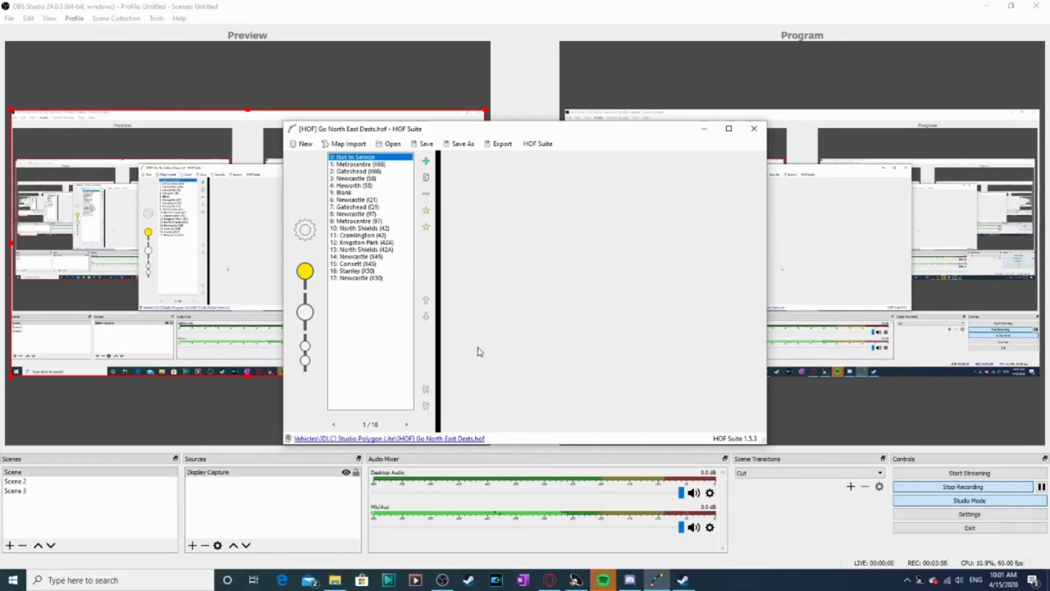
key("alt+Tab")
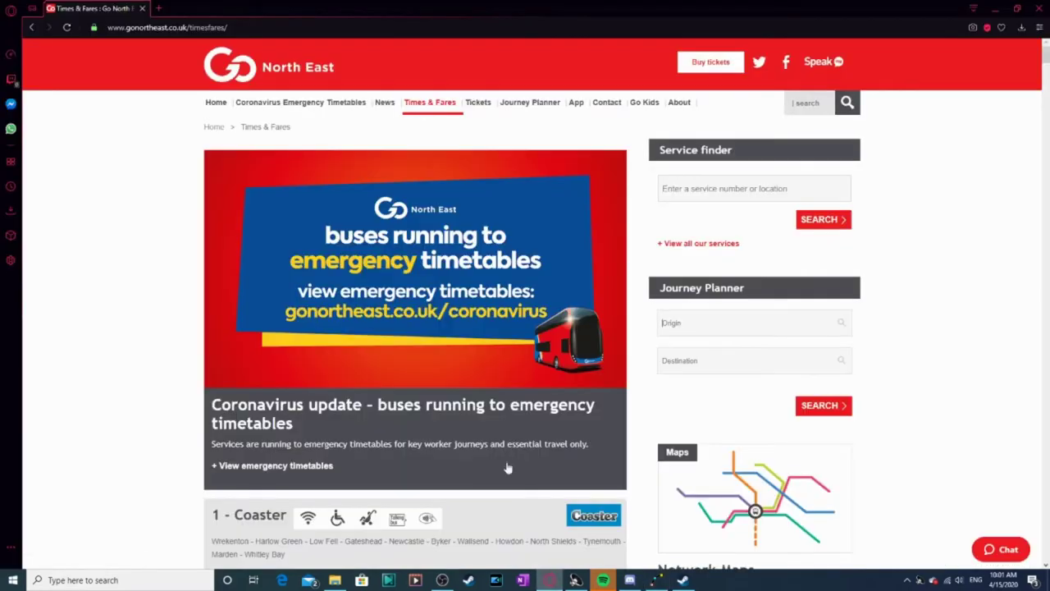
scroll(507, 467, "down", 5)
scroll(504, 320, "up", 5)
scroll(632, 270, "down", 5)
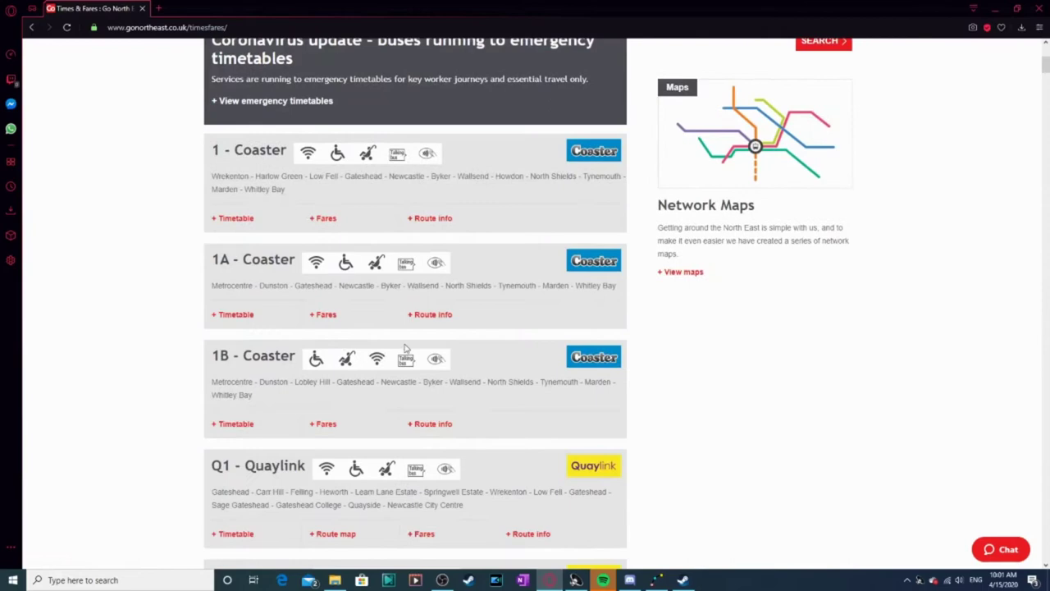
scroll(405, 349, "down", 20)
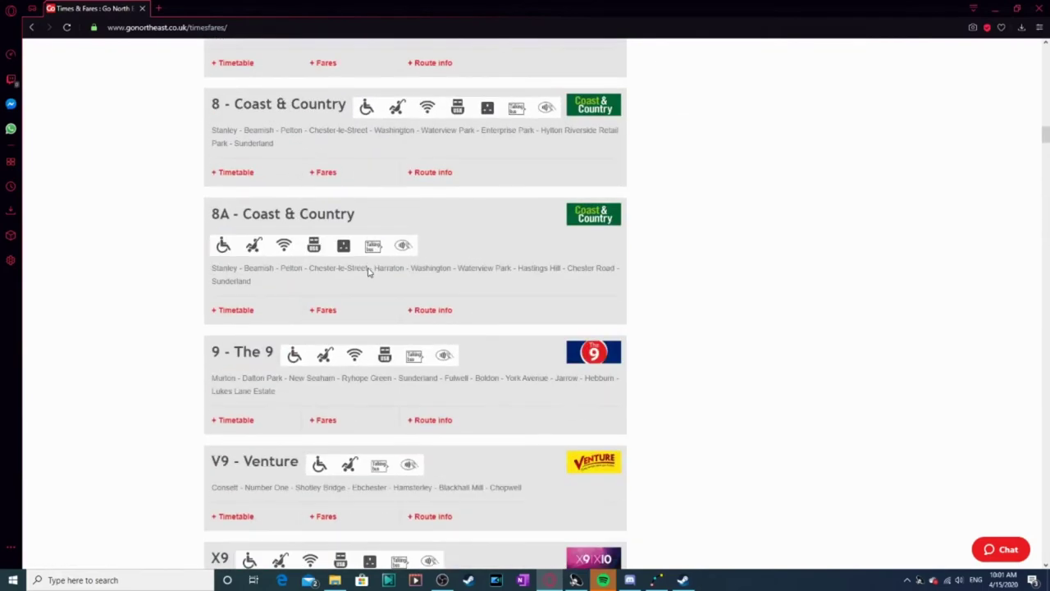
scroll(371, 271, "down", 20)
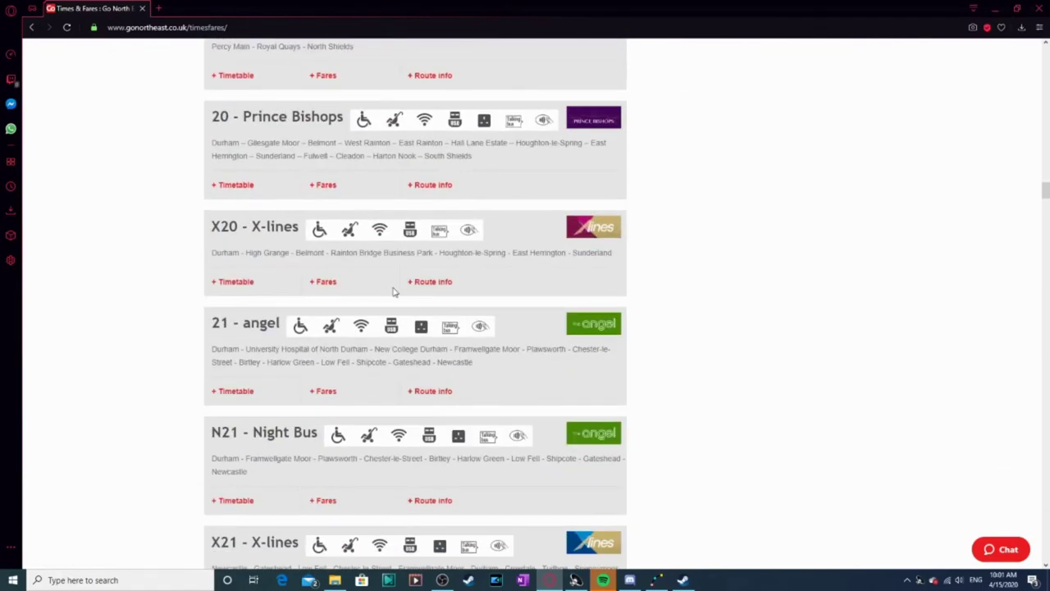
double_click(213, 254)
double_click(605, 254)
left_click(605, 256)
left_click_drag(333, 254, 438, 254)
left_click(441, 255)
left_click_drag(330, 252, 420, 254)
scroll(441, 253, "down", 14)
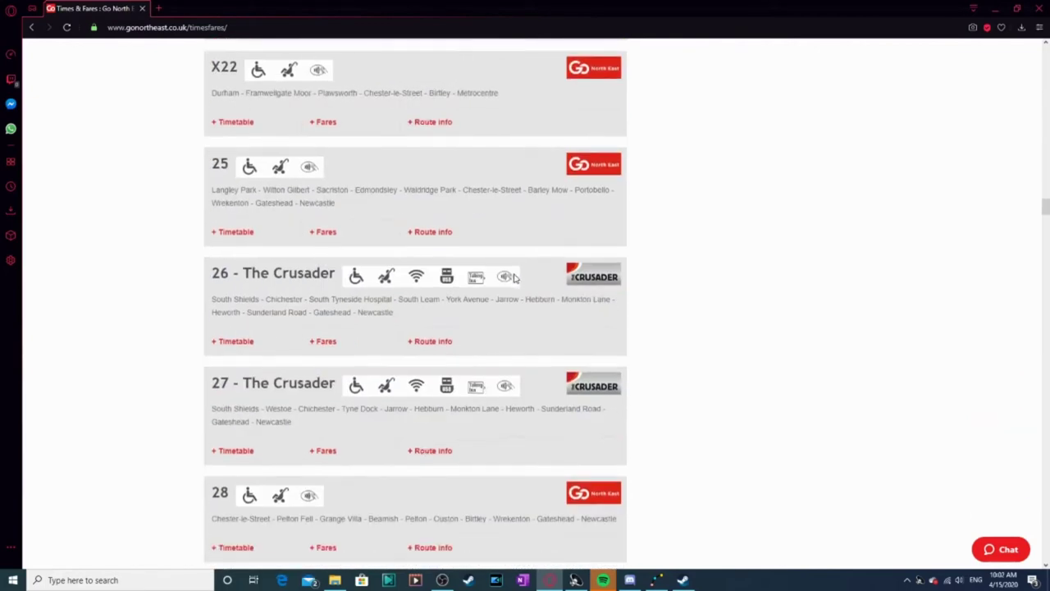
Return to HOF Suite and clear both Full Display (Busfanat) strings of the "Gateshead (Q1)" destination.
left_click(667, 581)
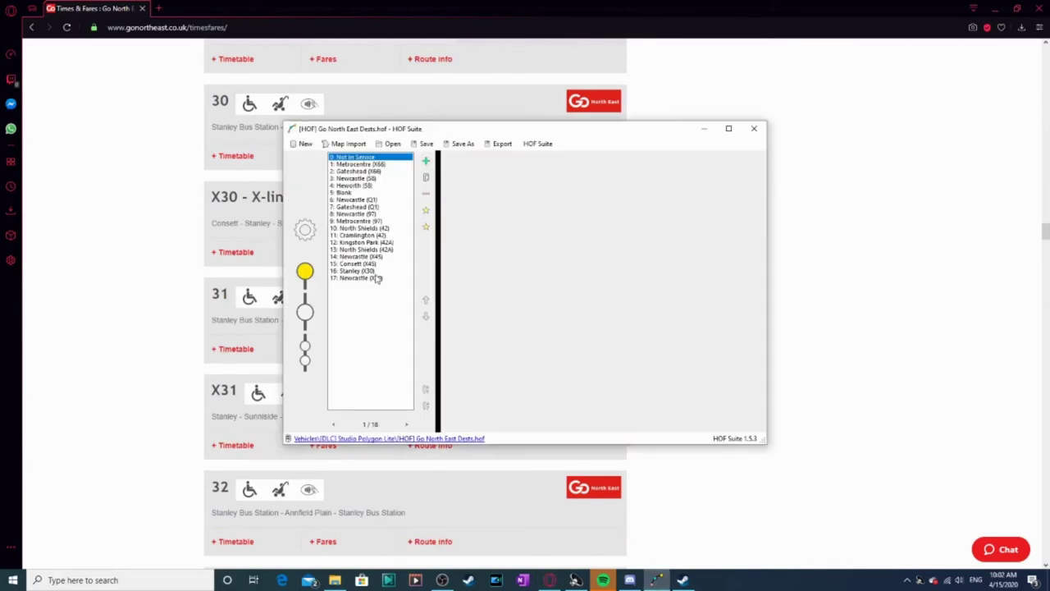
left_click(359, 208)
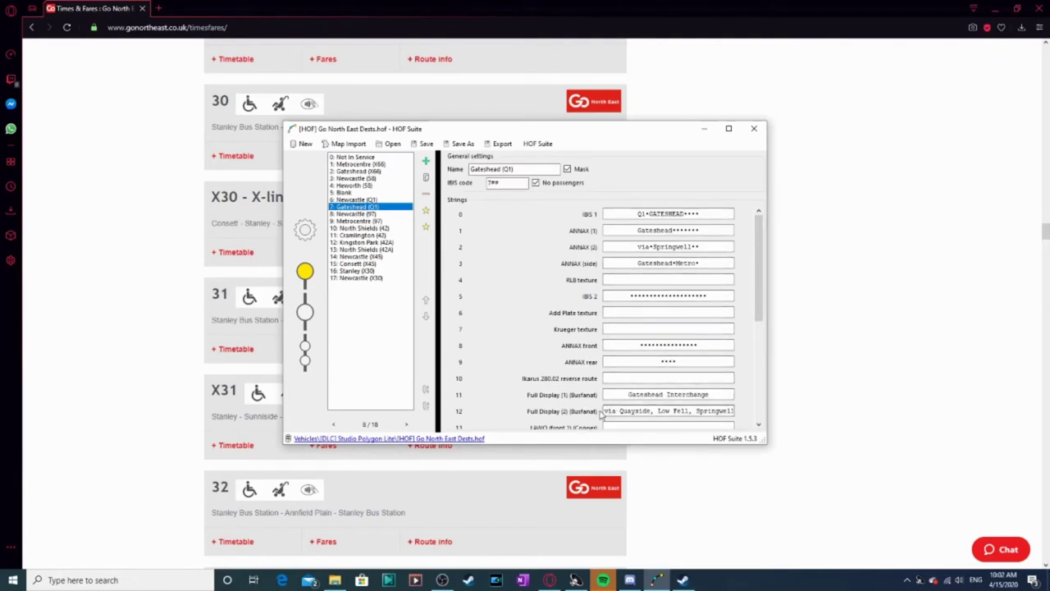
left_click_drag(606, 410, 837, 409)
key("Delete")
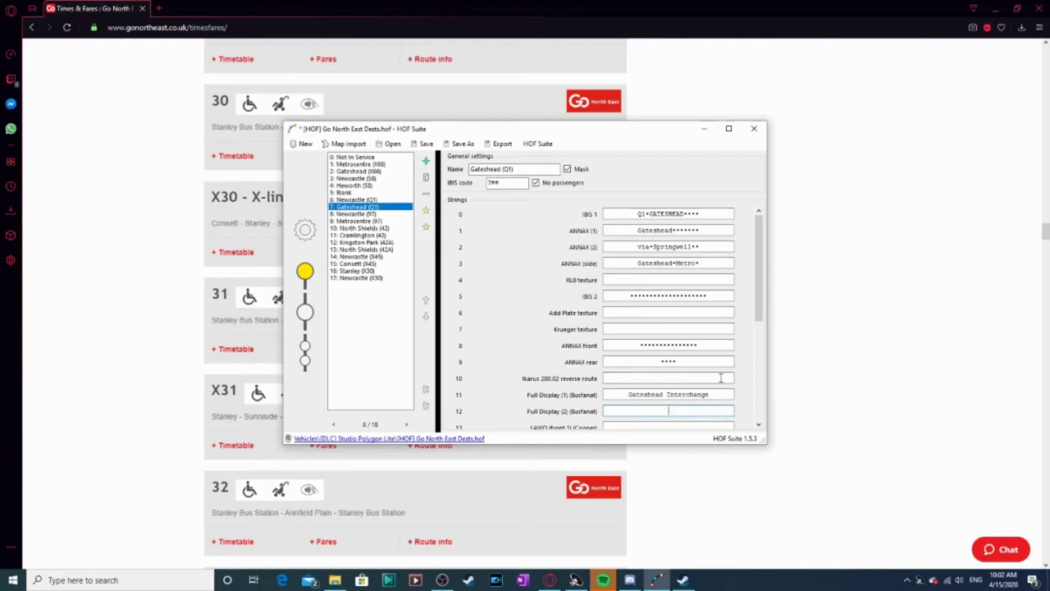
left_click_drag(711, 394, 644, 392)
key("Delete")
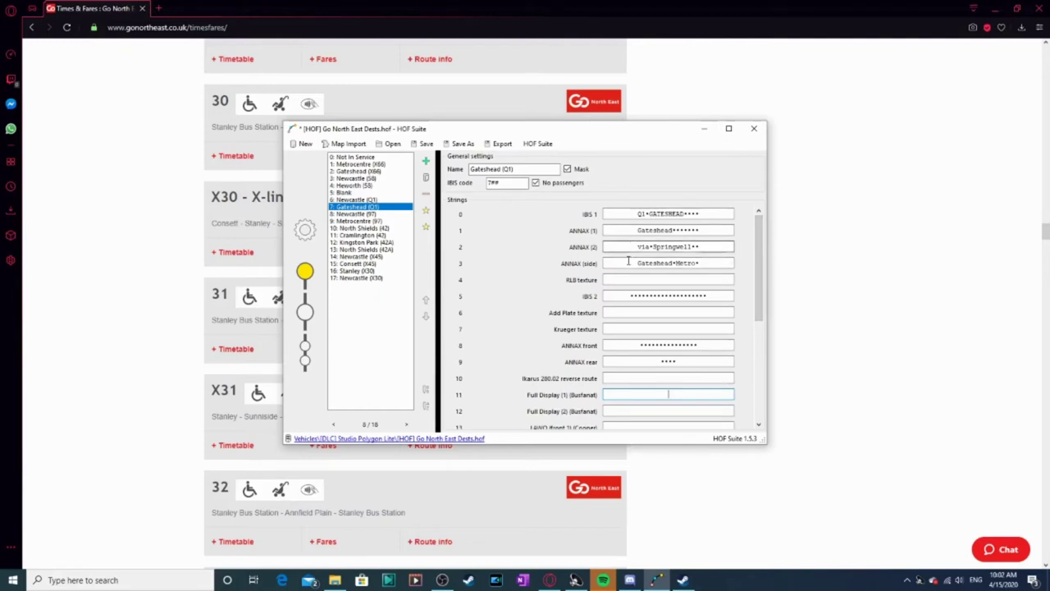
left_click(441, 580)
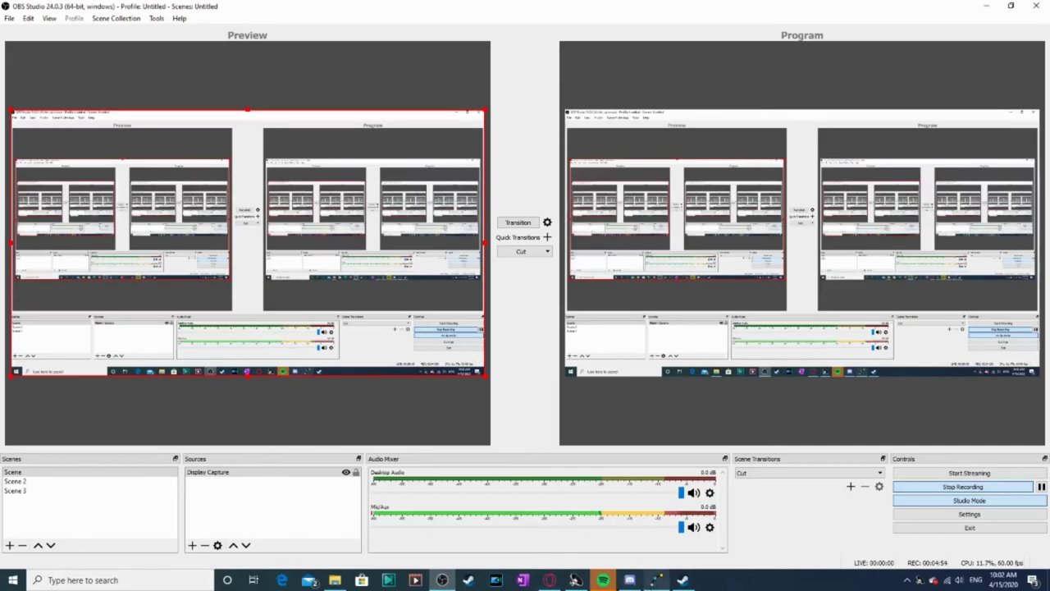
left_click(549, 580)
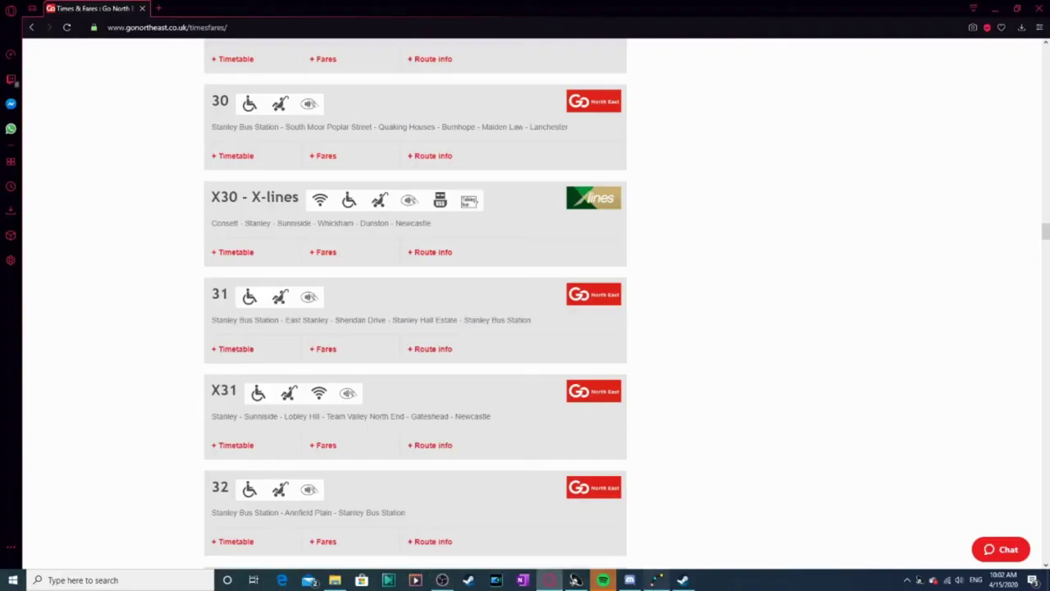
left_click(656, 580)
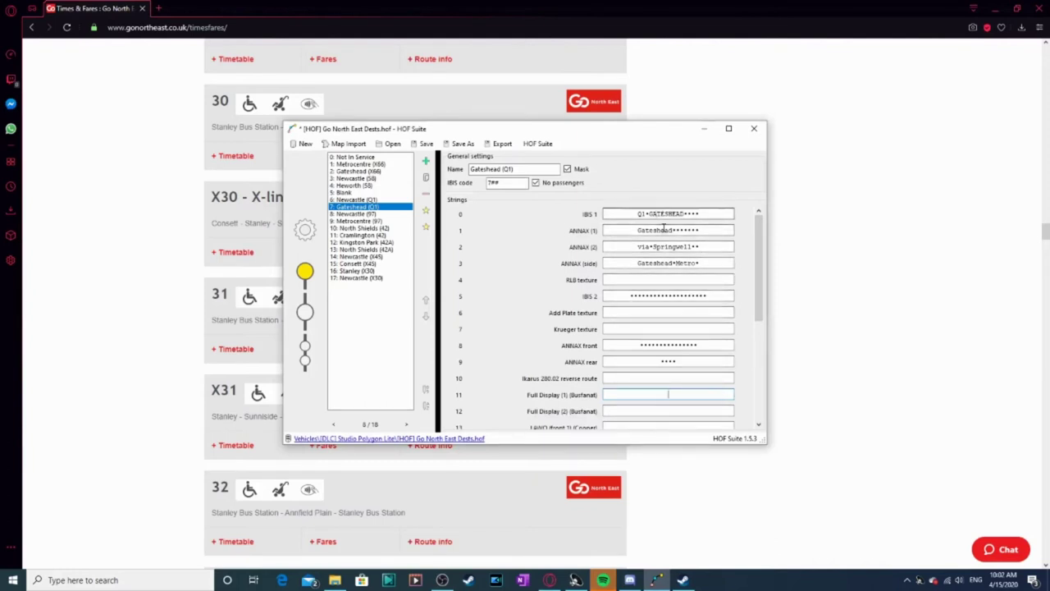
Change the ANNAX (1) string of the "Gateshead (Q1)" destination to "Gateshead In".
left_click_drag(639, 230, 718, 230)
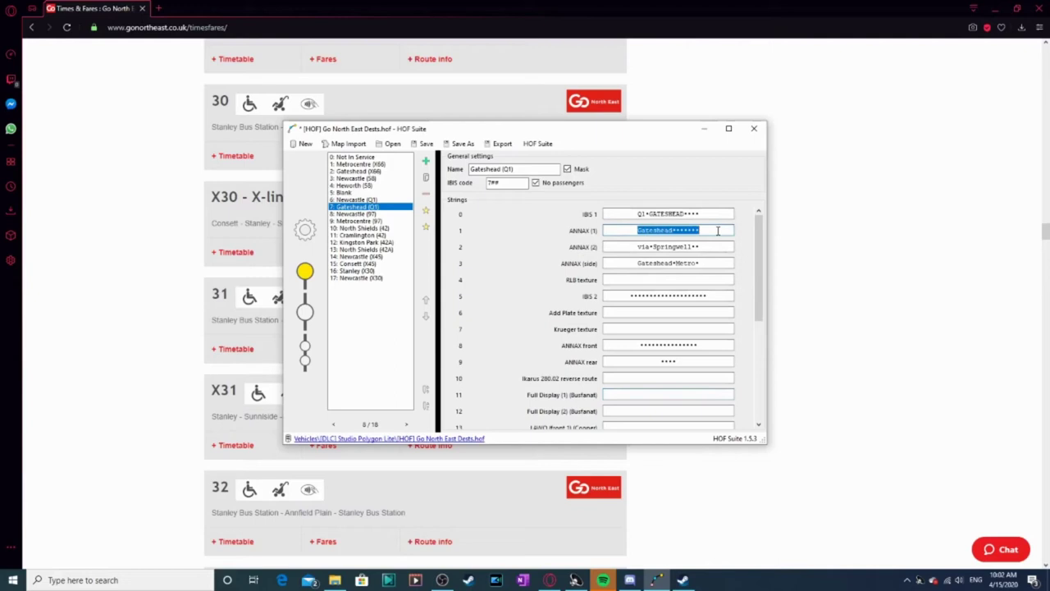
type("gglgh")
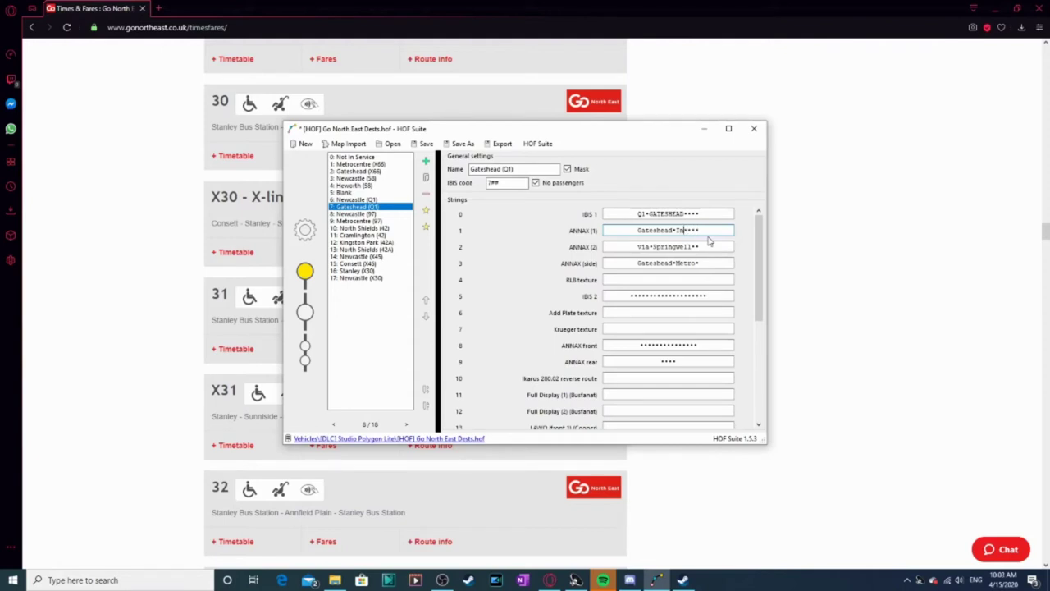
Clear both Full Display (Busfanat) strings of the "Newcastle (Q1)" destination.
left_click(379, 200)
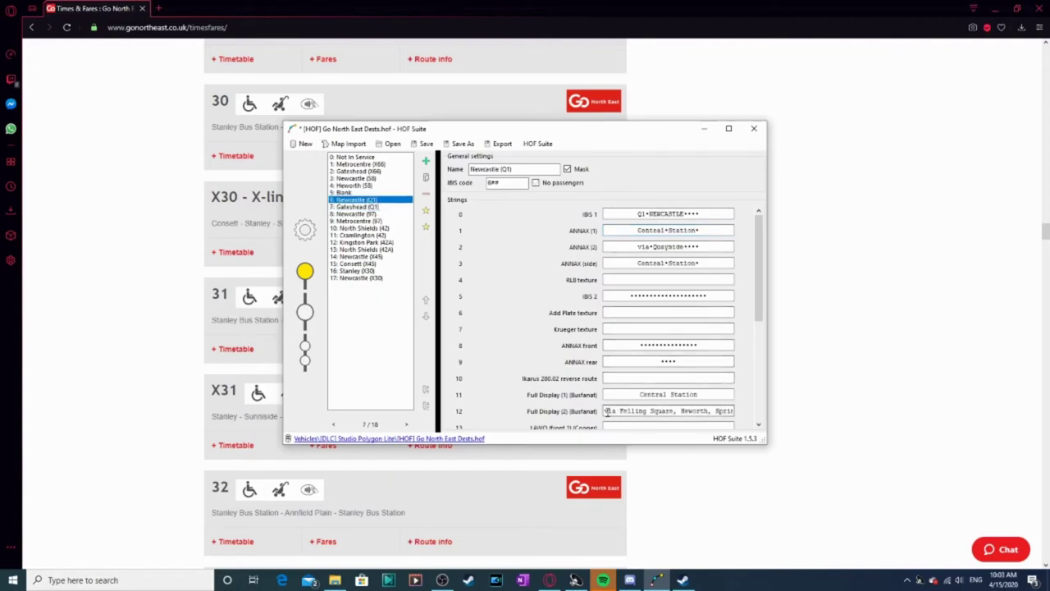
left_click_drag(604, 411, 813, 431)
key("BackSpace")
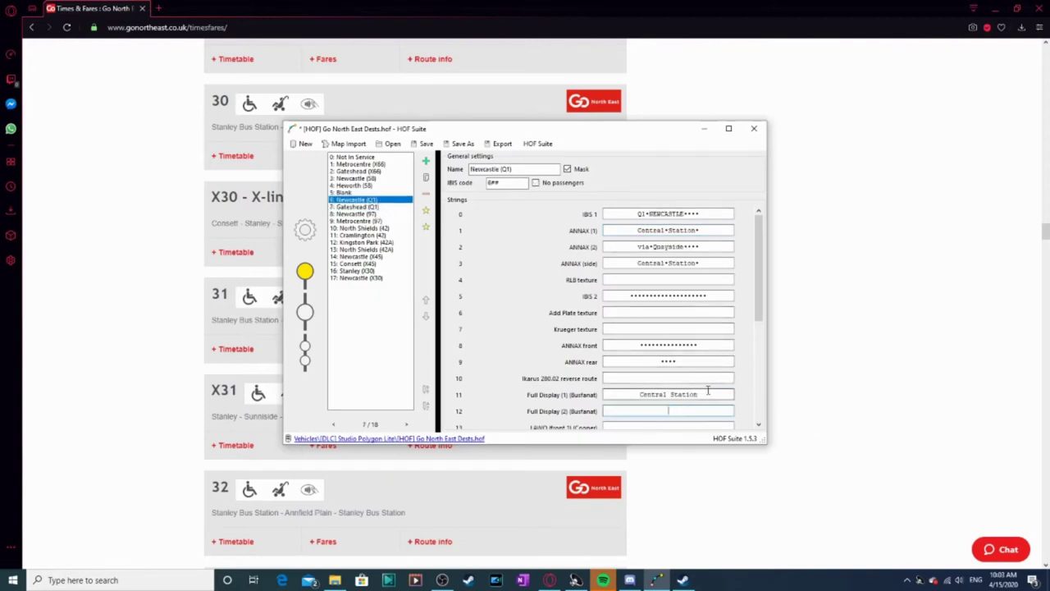
key("shift+Tab")
key("BackSpace")
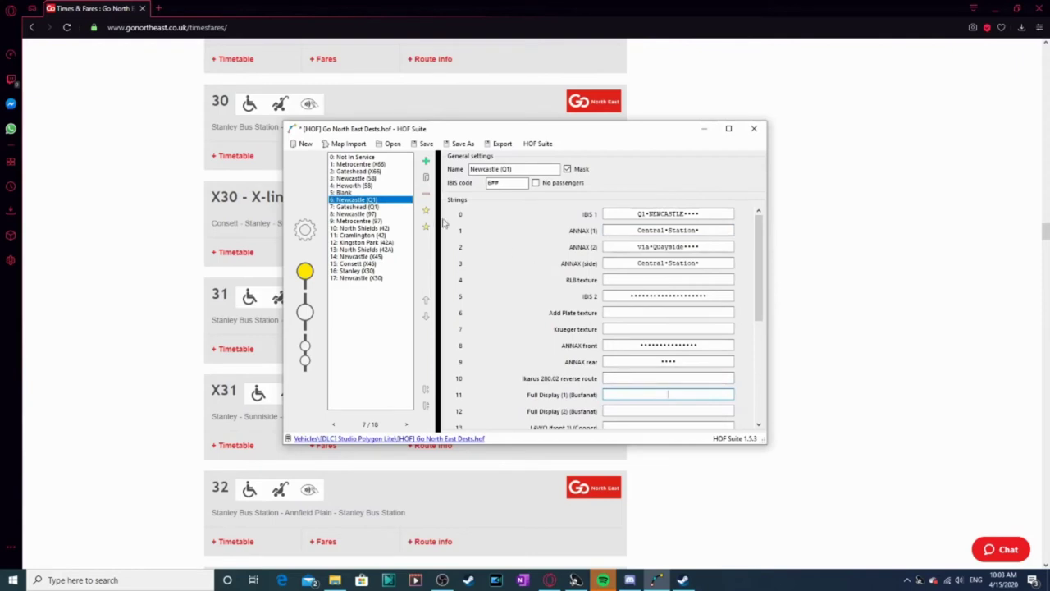
Clear both Full Display (Busfanat) strings of the "Metrocentre (97)" destination.
left_click(364, 222)
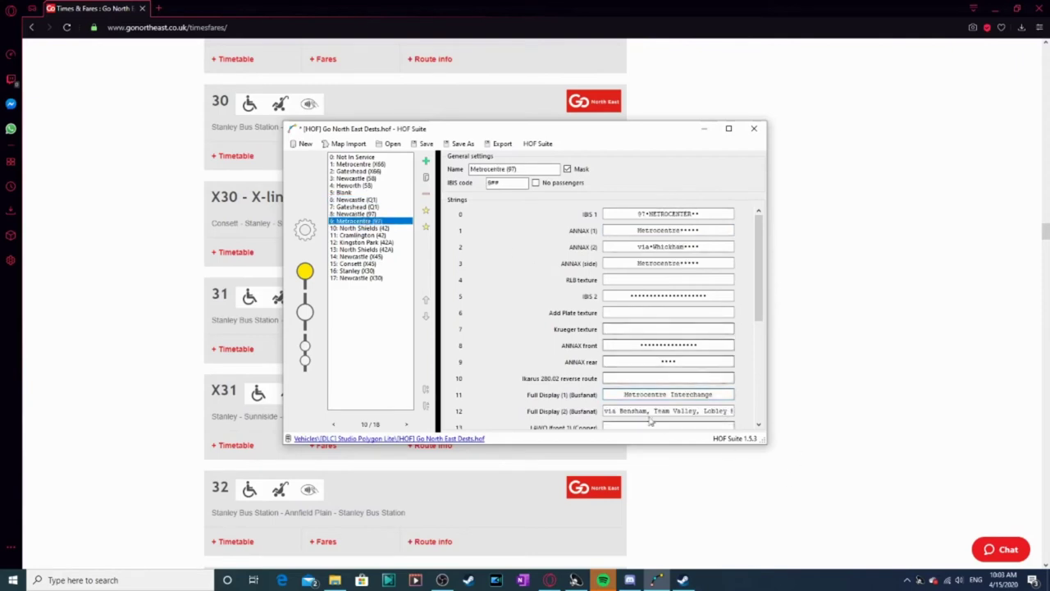
left_click_drag(607, 411, 863, 419)
key("BackSpace")
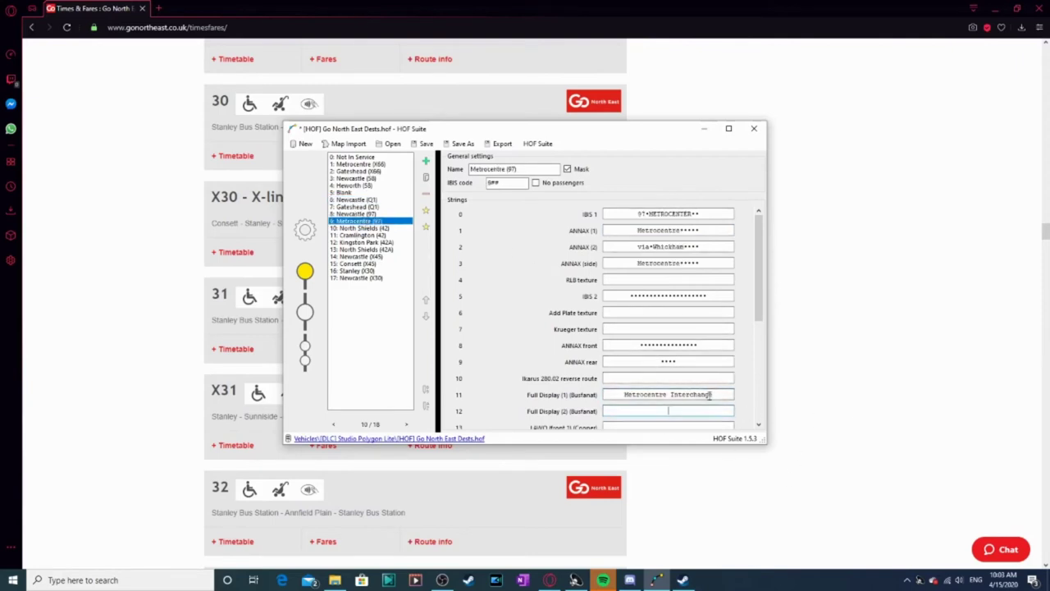
key("shift+Tab")
key("BackSpace")
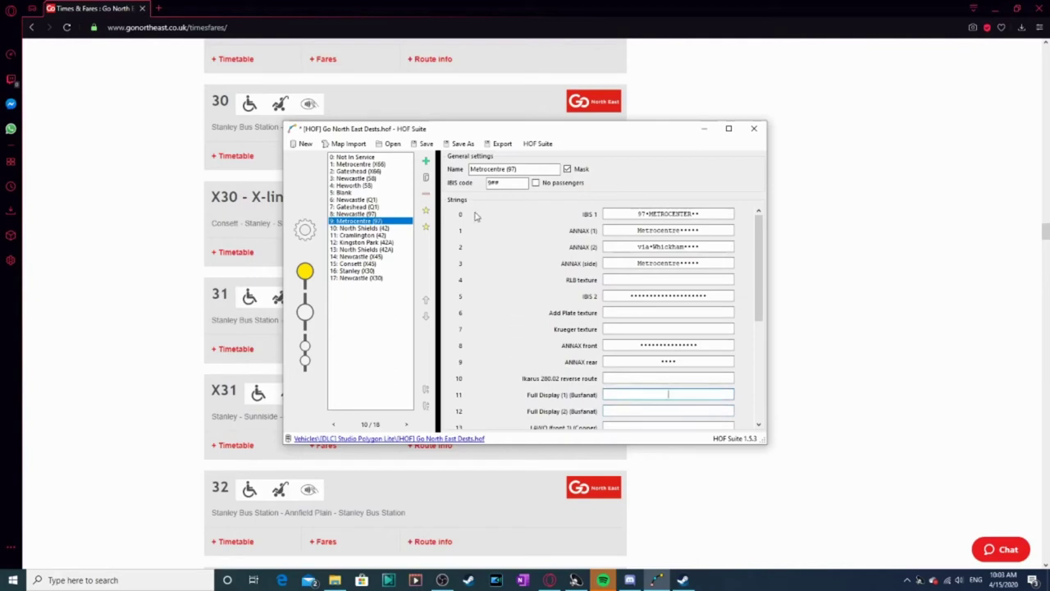
Clear both Full Display (Busfanat) strings of the "Newcastle (97)" destination.
left_click(382, 229)
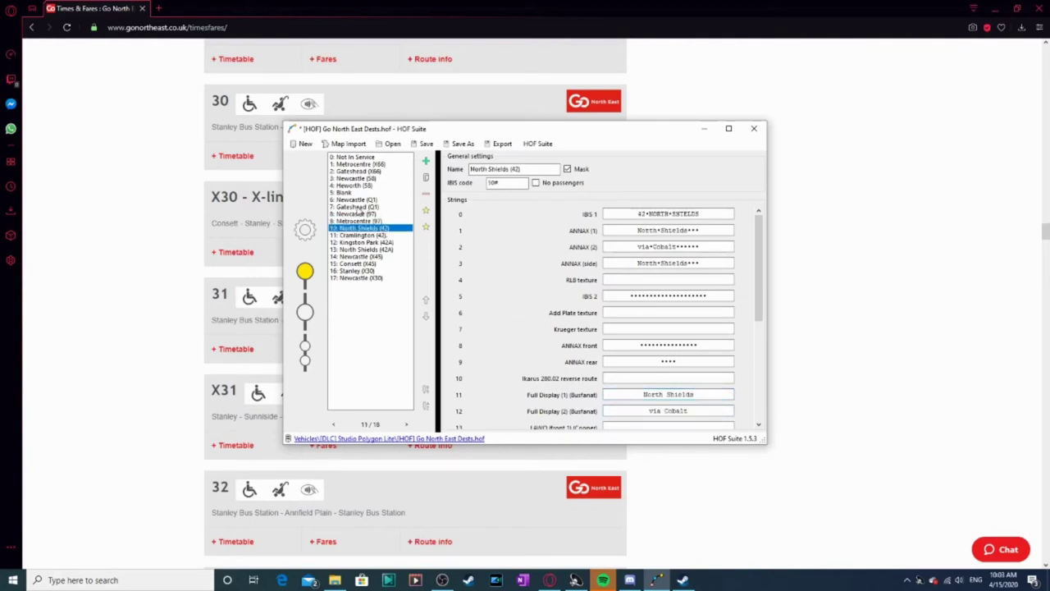
left_click(359, 214)
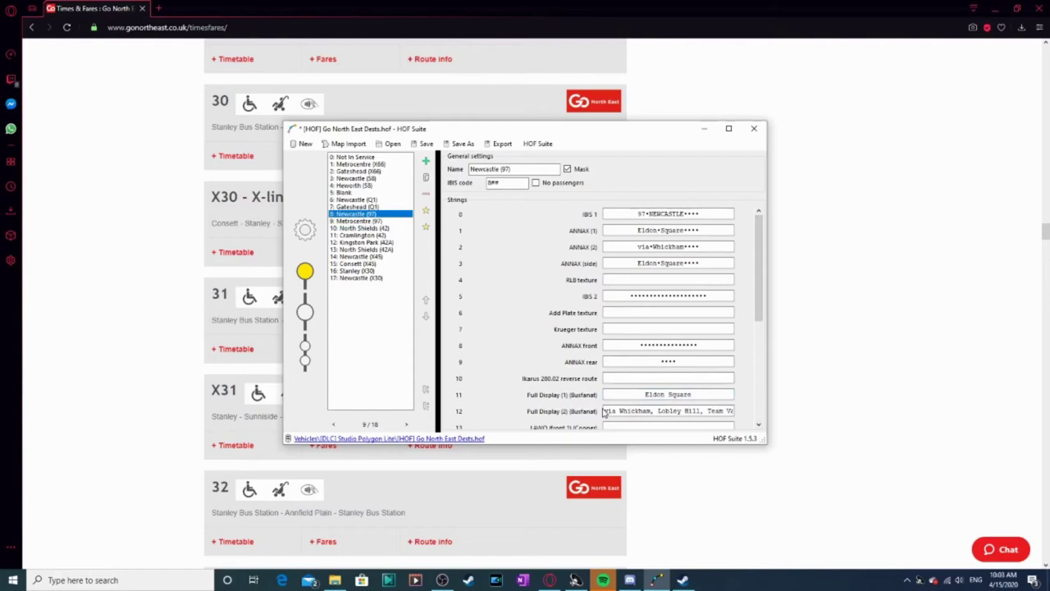
left_click_drag(608, 411, 817, 418)
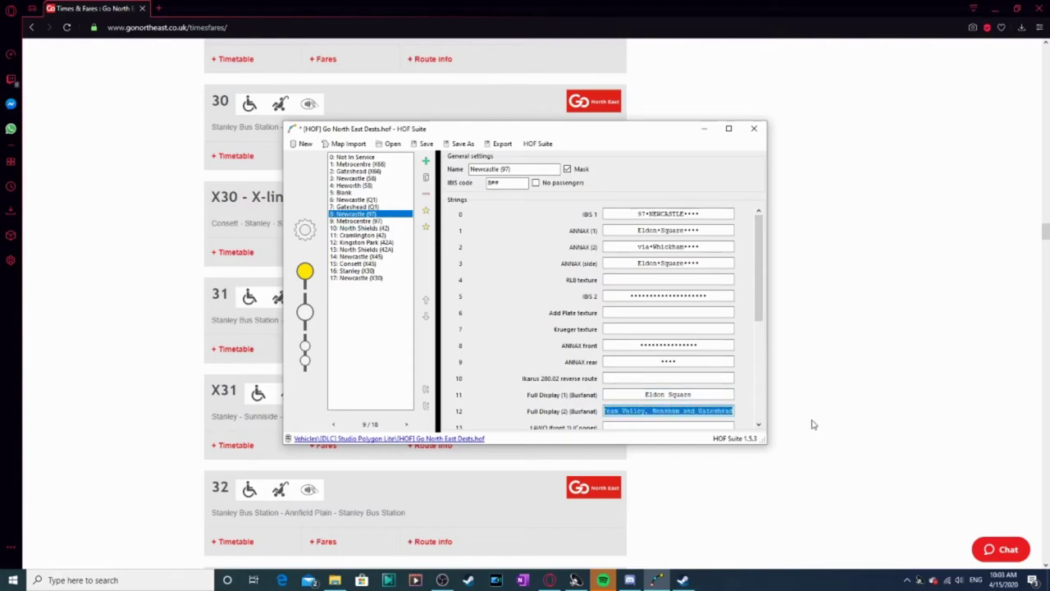
type("T")
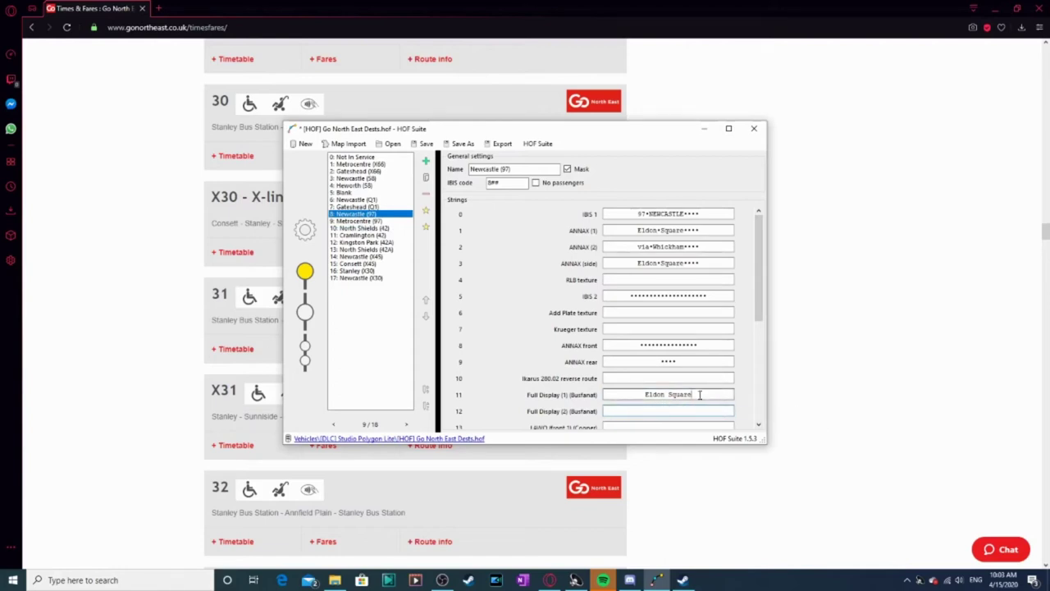
left_click_drag(699, 393, 580, 383)
key("BackSpace")
Clear both Full Display (Busfanat) strings of the "North Shields (42)" destination.
left_click(362, 228)
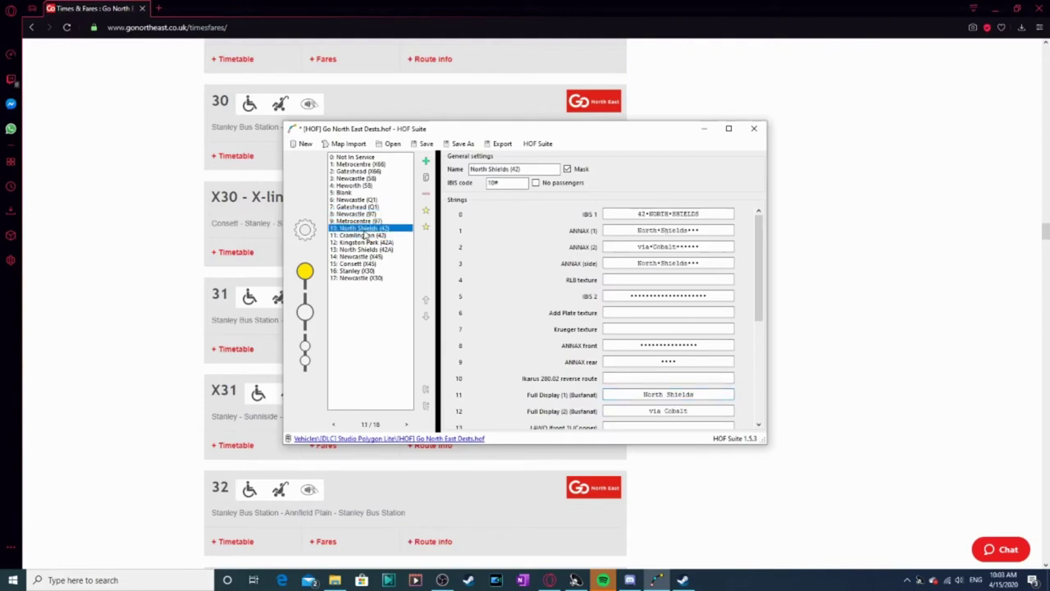
key("BackSpace")
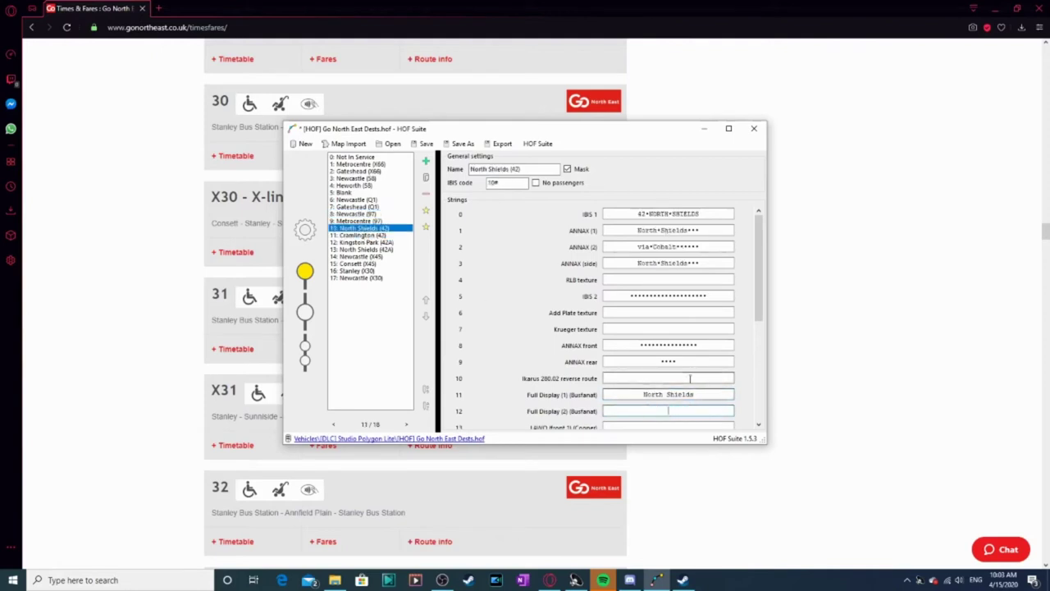
left_click_drag(697, 392, 543, 380)
key("BackSpace")
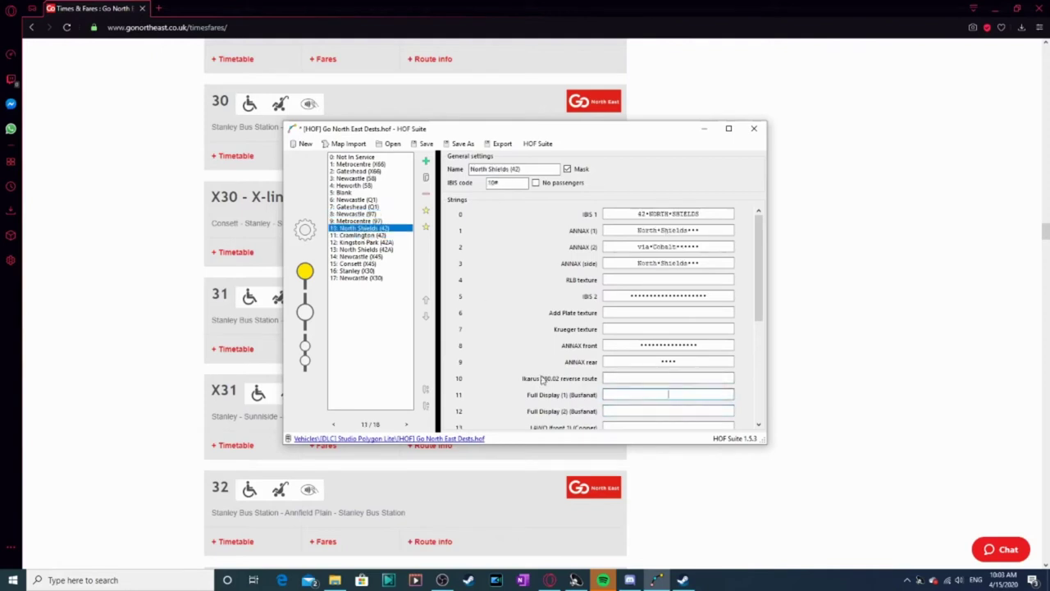
Clear both Full Display (Busfanat) strings of the "Cramlington (42)" destination.
left_click(371, 235)
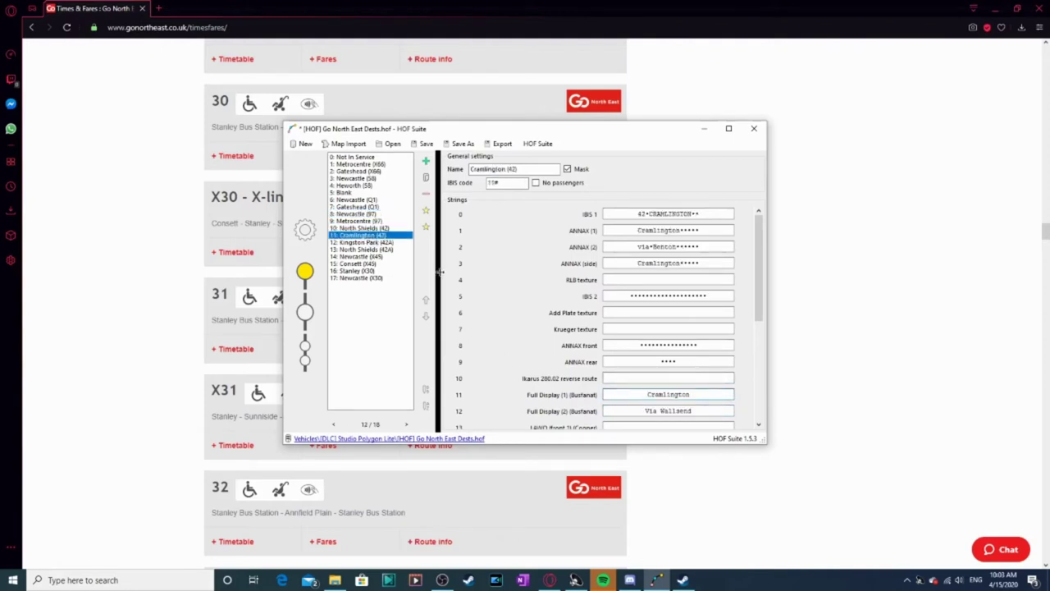
key("BackSpace")
double_click(656, 394)
key("BackSpace")
Clear both Full Display (Busfanat) strings of the "Kingston Park (42A)" destination.
left_click(386, 242)
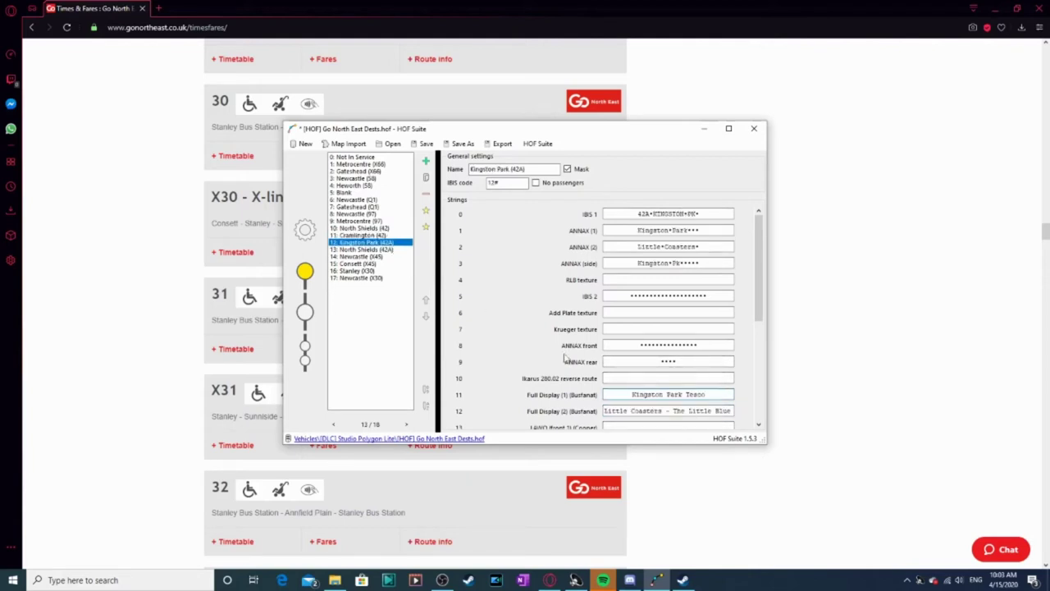
triple_click(677, 412)
type("Buses by Go North East")
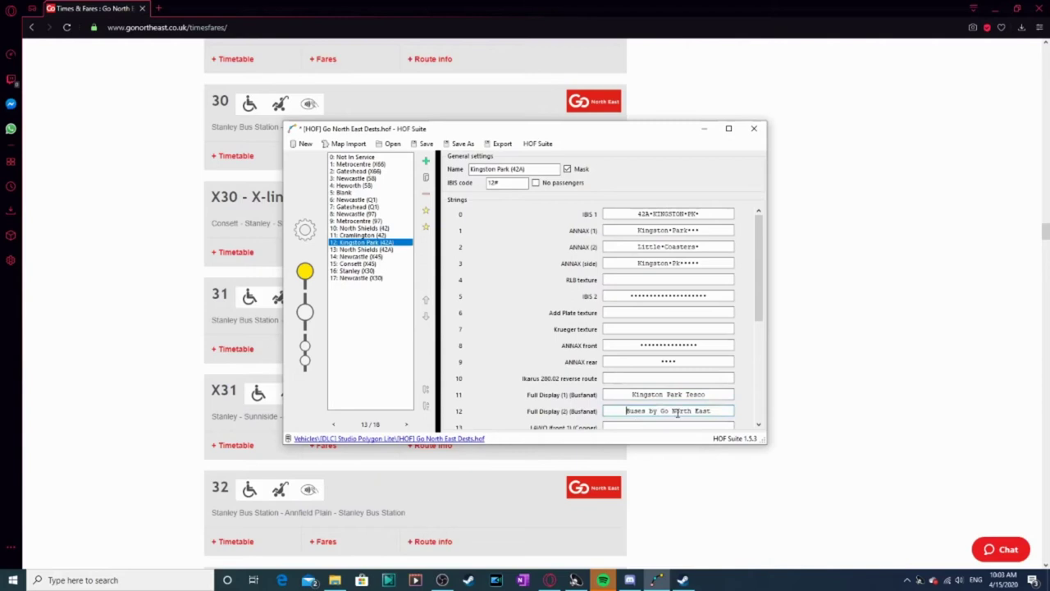
left_click_drag(704, 394, 611, 382)
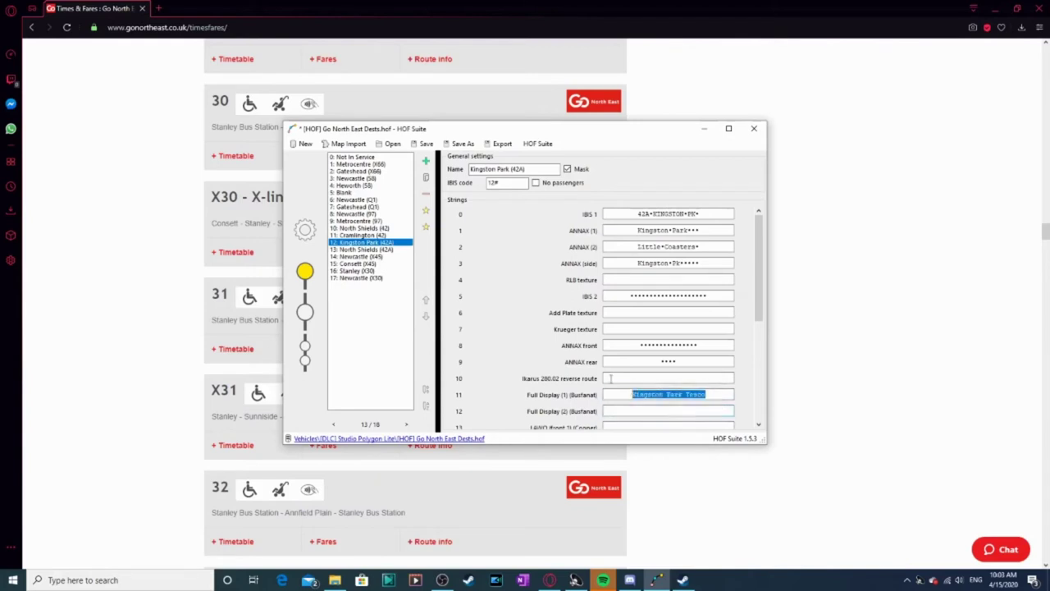
key("BackSpace")
Clear both Full Display (Busfanat) strings of the "North Shields (42A)" destination.
left_click(389, 250)
left_click_drag(697, 395, 718, 415)
key("BackSpace")
key("BackSpace")
Check the X45, X30, 97, Q1 and Blank destinations for leftover Full Display (Busfanat) strings.
left_click(381, 257)
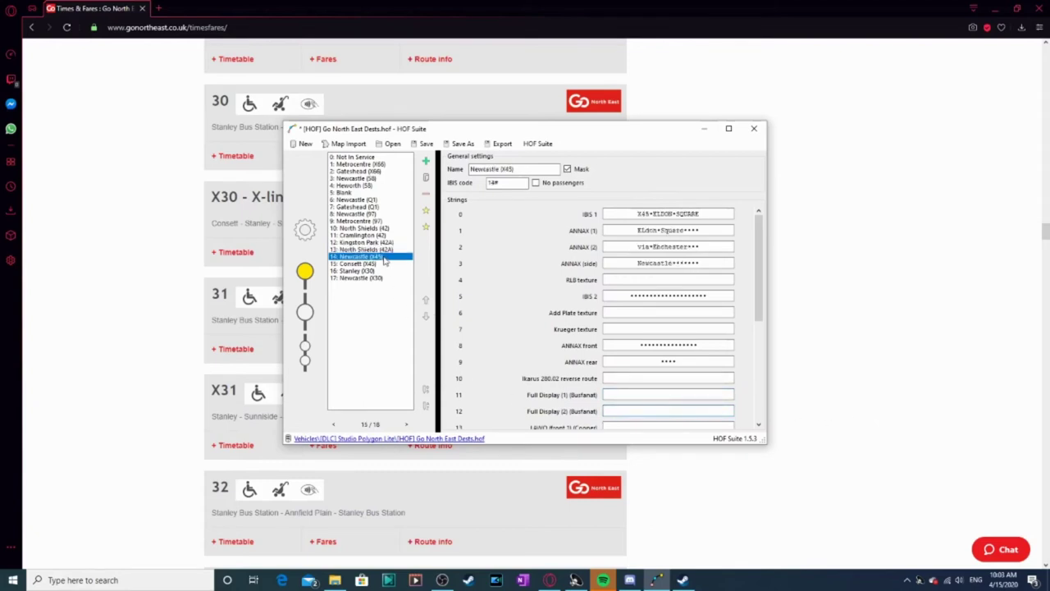
left_click(367, 263)
left_click(371, 277)
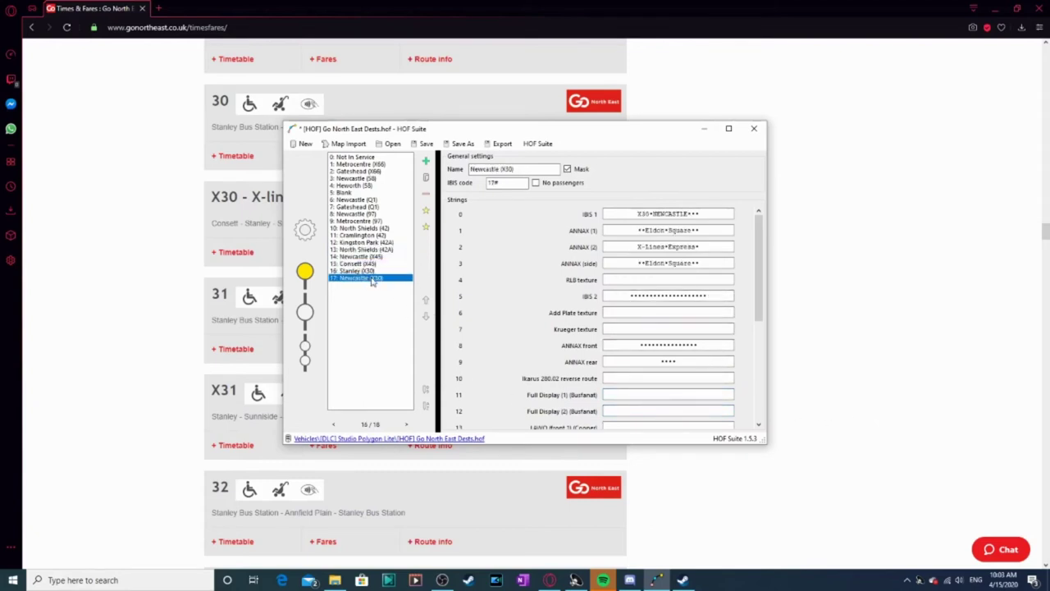
left_click(371, 271)
left_click(384, 220)
left_click(375, 206)
left_click(373, 199)
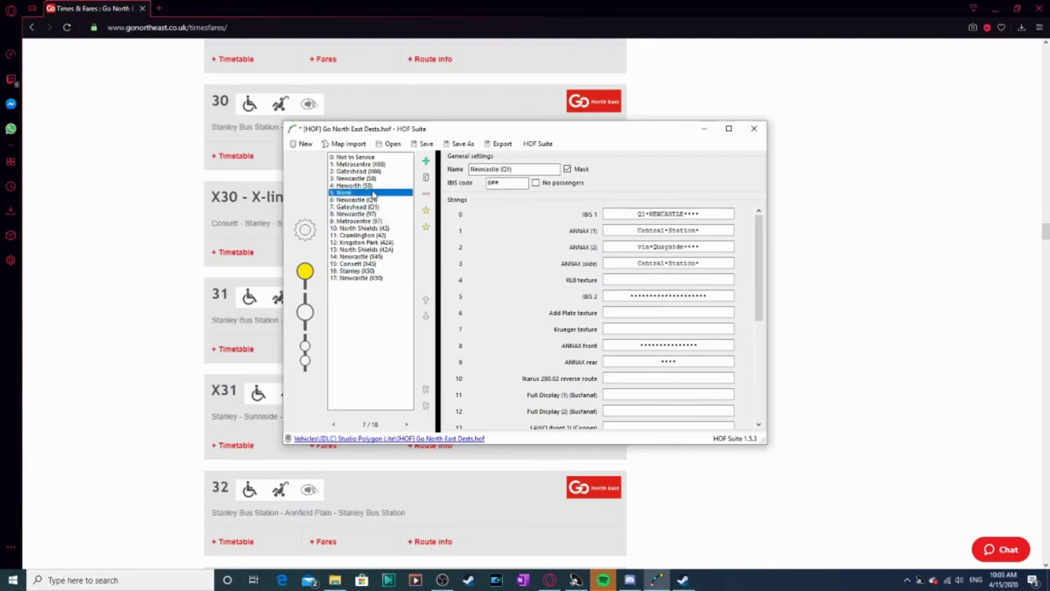
left_click(374, 192)
Clear both Full Display (Busfanat) strings of the "Heworth (58)" destination.
left_click(375, 186)
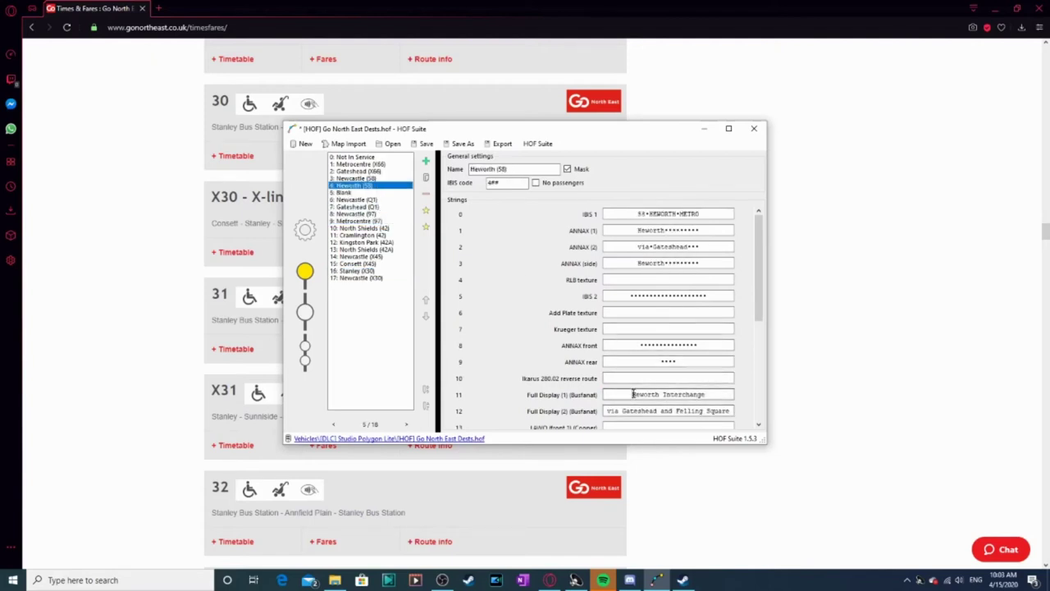
left_click_drag(632, 392, 779, 408)
key("BackSpace")
left_click_drag(613, 410, 906, 429)
key("BackSpace")
Clear both Full Display (Busfanat) strings of the "Newcastle (58)" destination.
left_click(385, 171)
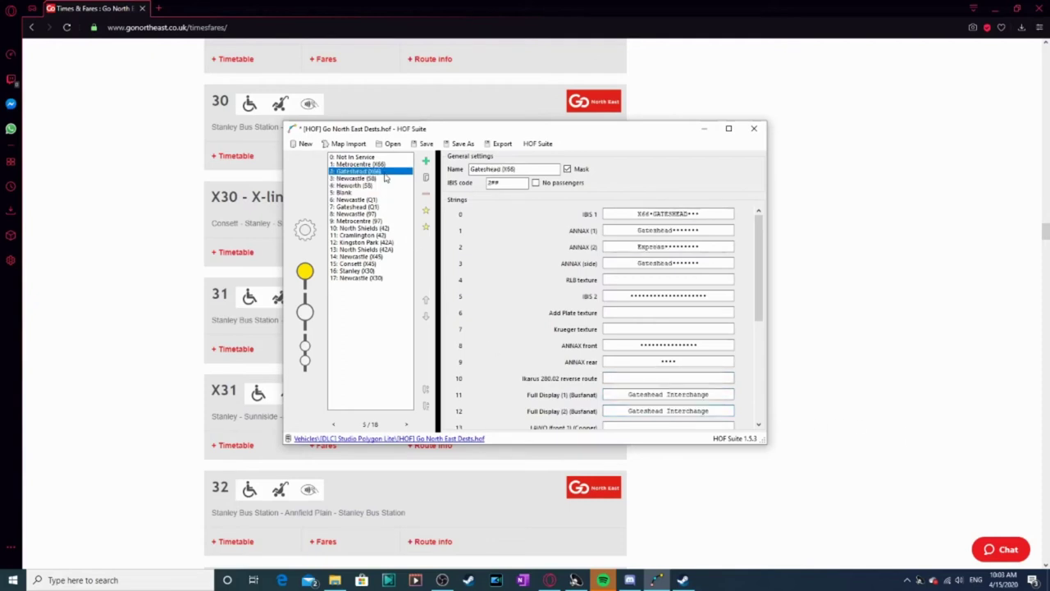
left_click(385, 178)
left_click_drag(608, 394, 542, 396)
key("BackSpace")
key("BackSpace")
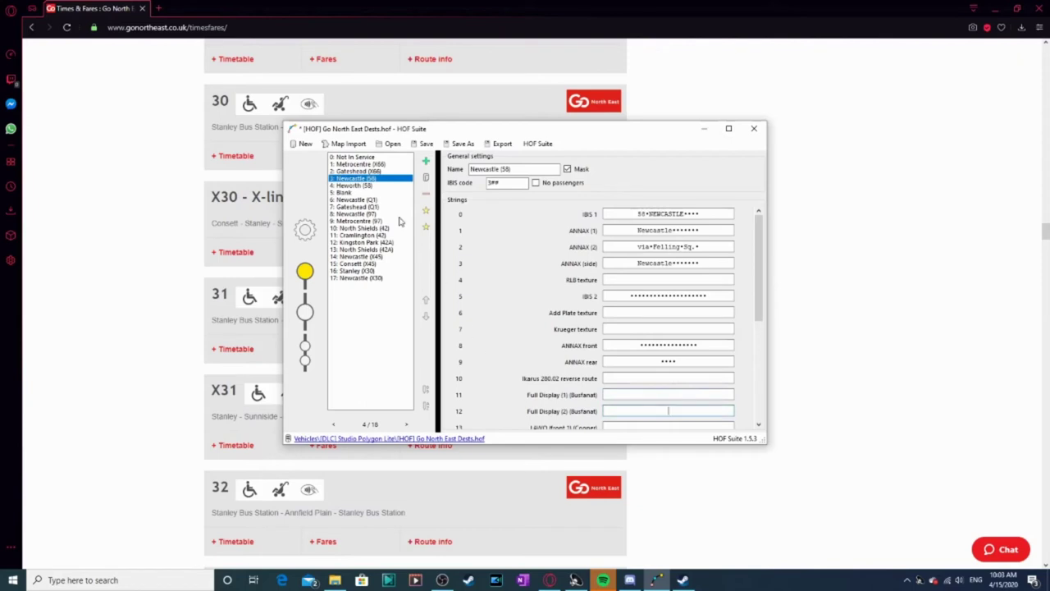
Clear both Full Display (Busfanat) strings of the "Gateshead (X66)" destination.
left_click(384, 187)
left_click(388, 171)
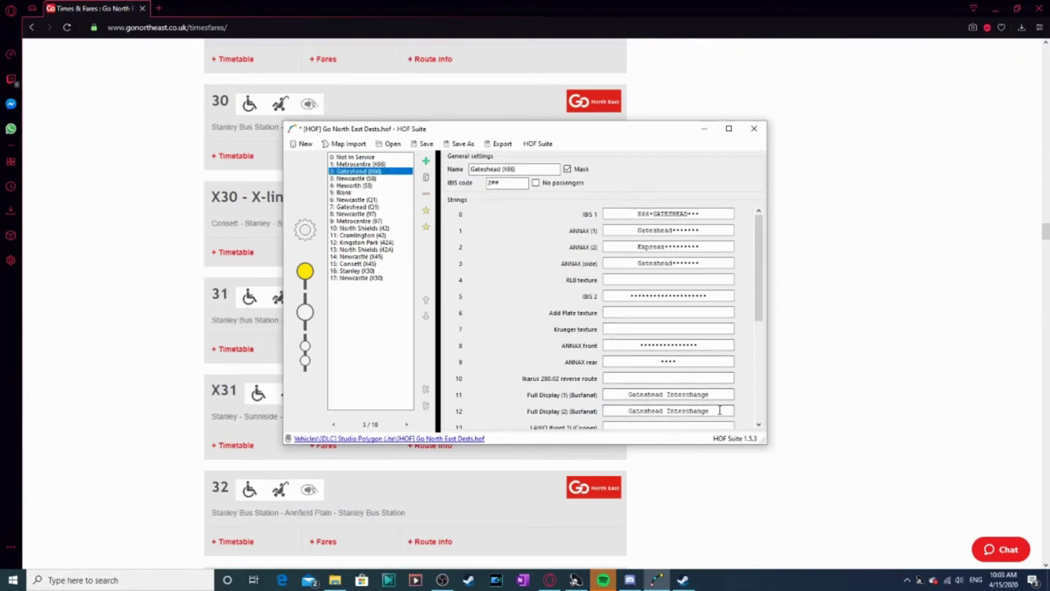
left_click_drag(730, 410, 607, 410)
key("BackSpace")
left_click_drag(718, 393, 568, 369)
key("BackSpace")
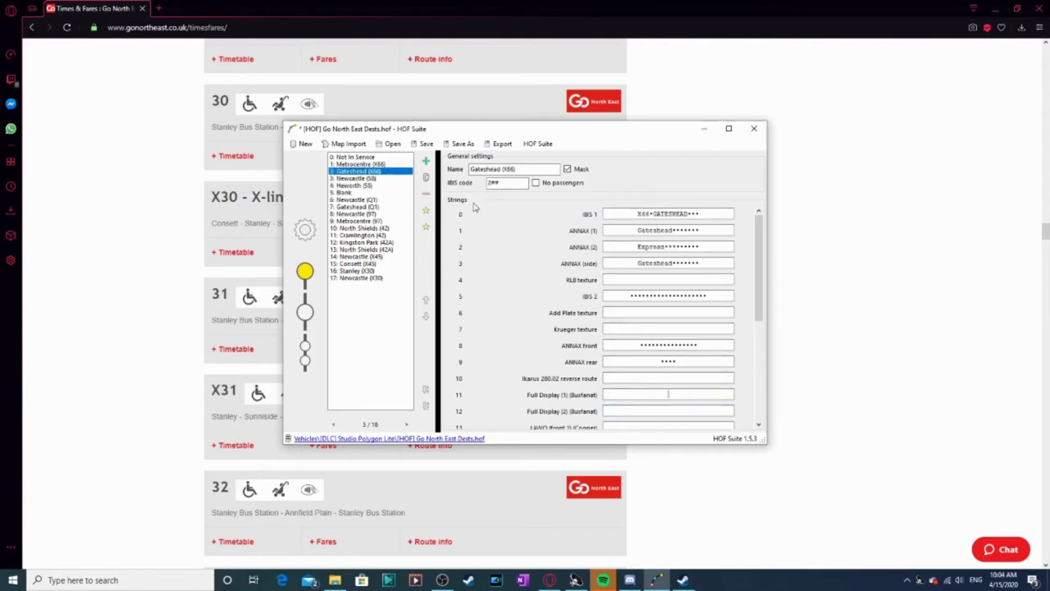
Clear both Full Display (Busfanat) strings of the "Metrocentre (X66)" destination.
left_click(368, 163)
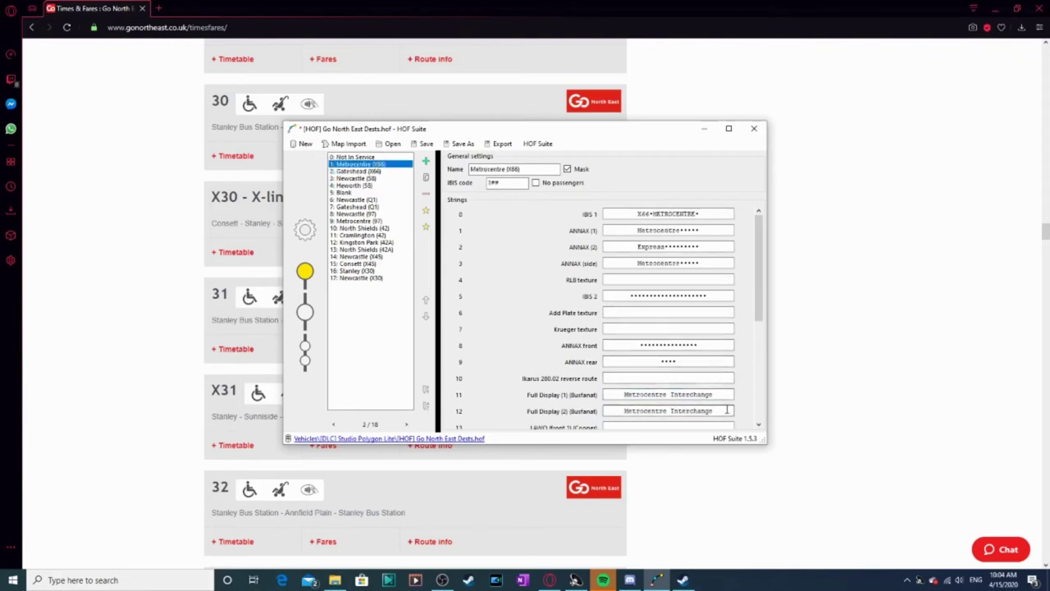
key("BackSpace")
left_click_drag(726, 410, 572, 370)
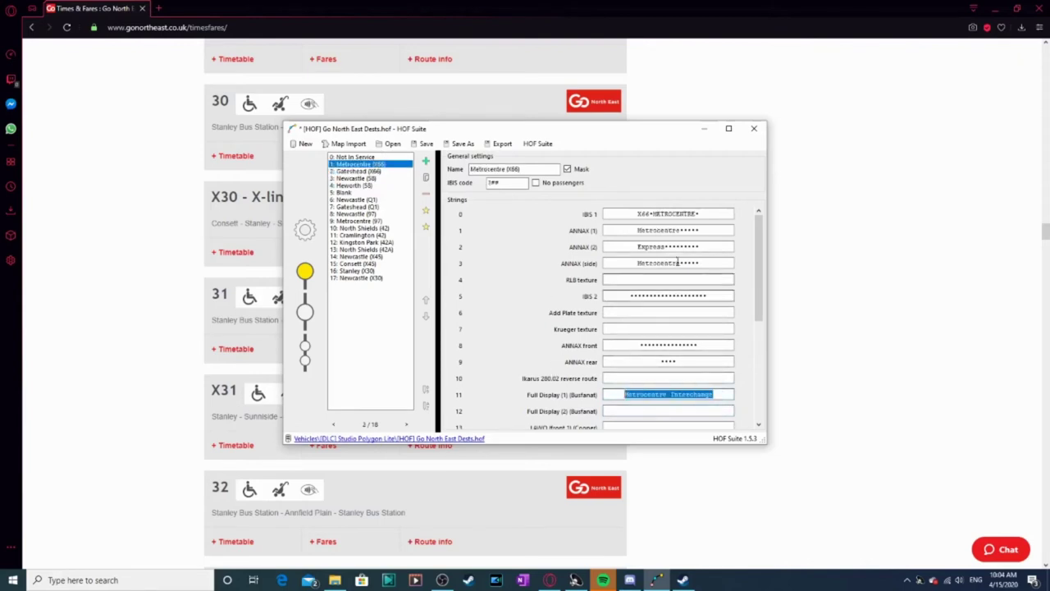
key("BackSpace")
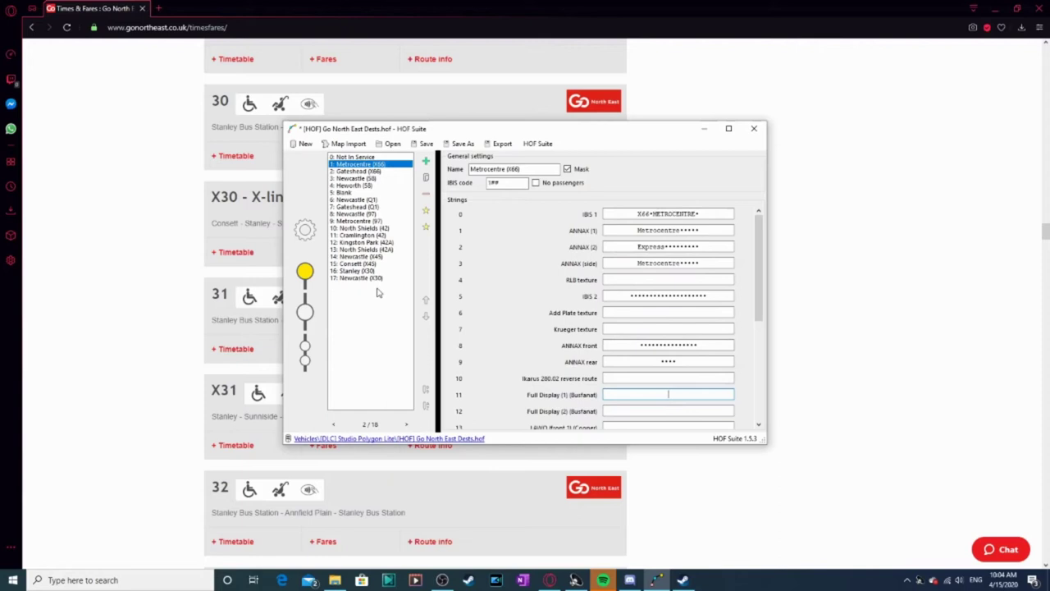
Add a new destination after "Newcastle (X30)" and give it the IBIS code 18.
left_click(397, 277)
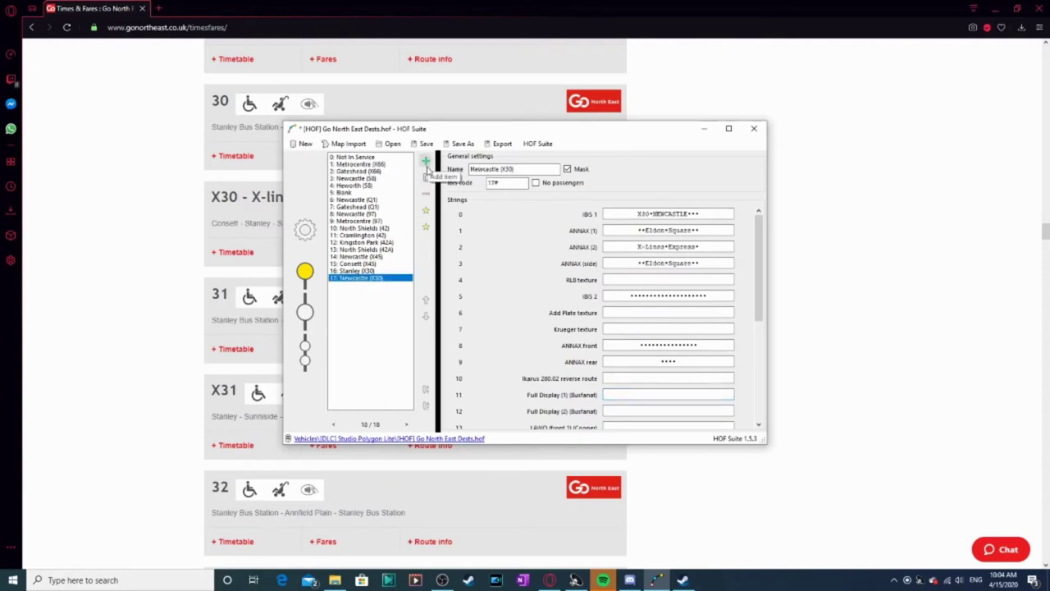
left_click(425, 162)
left_click(487, 170)
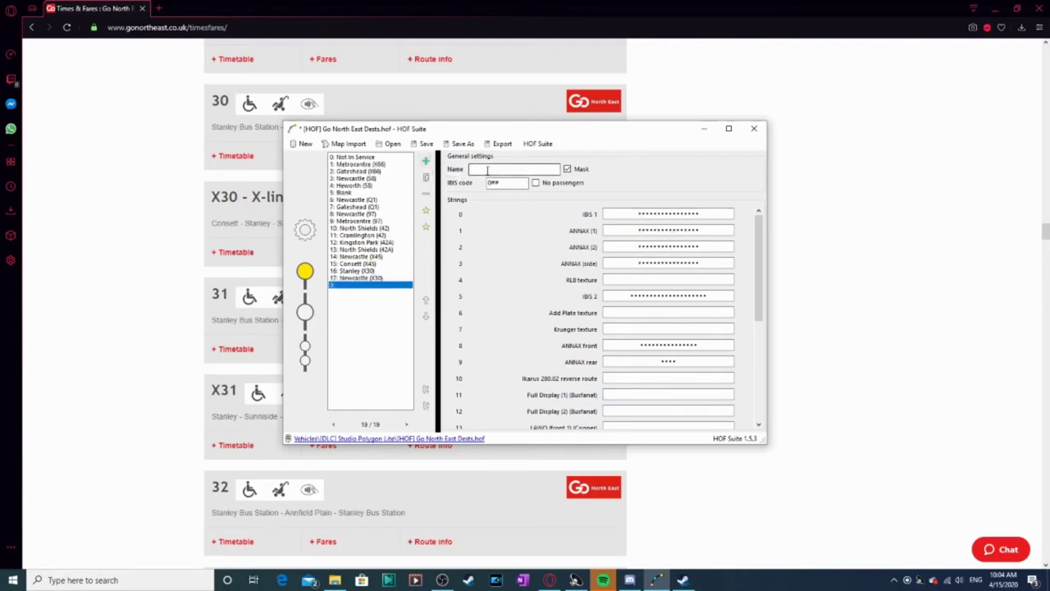
left_click(494, 184)
Switch to the browser and look through the Go North East route list for the X50 Match Day Park & Ride.
left_click(149, 226)
scroll(443, 290, "down", 20)
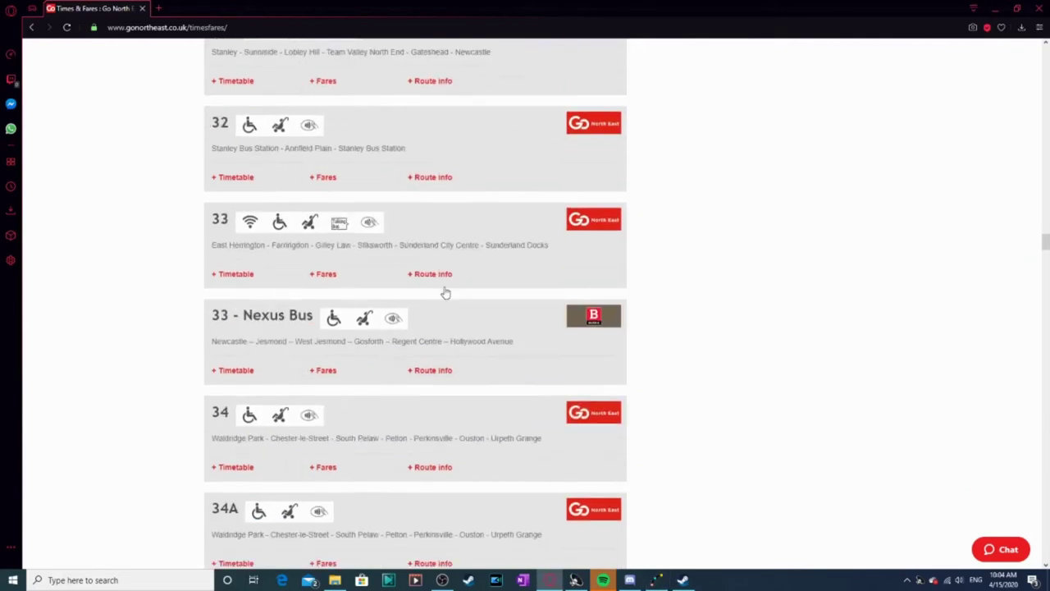
scroll(458, 326, "down", 7)
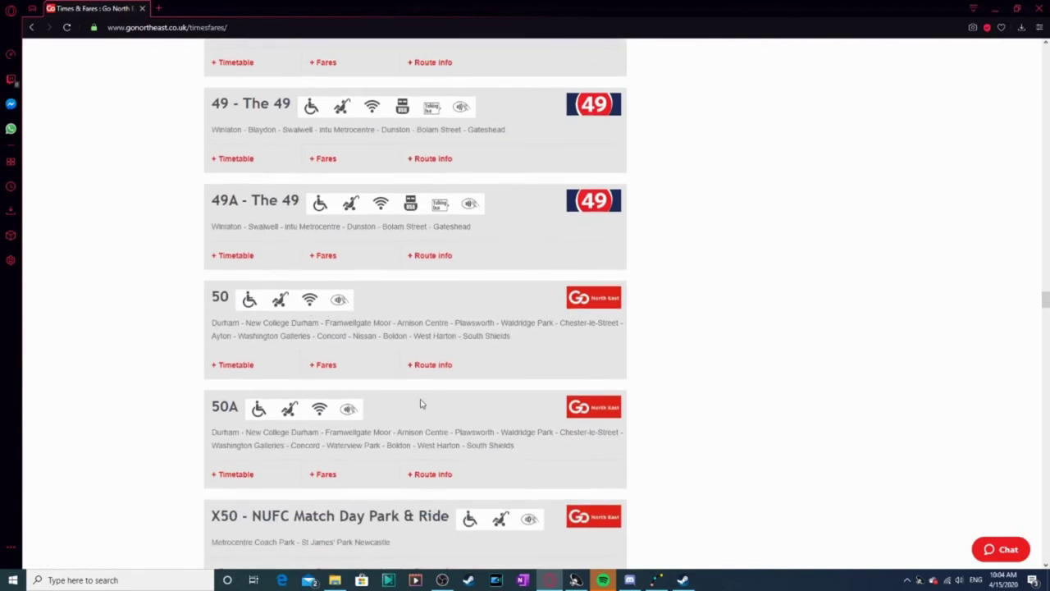
scroll(420, 403, "down", 3)
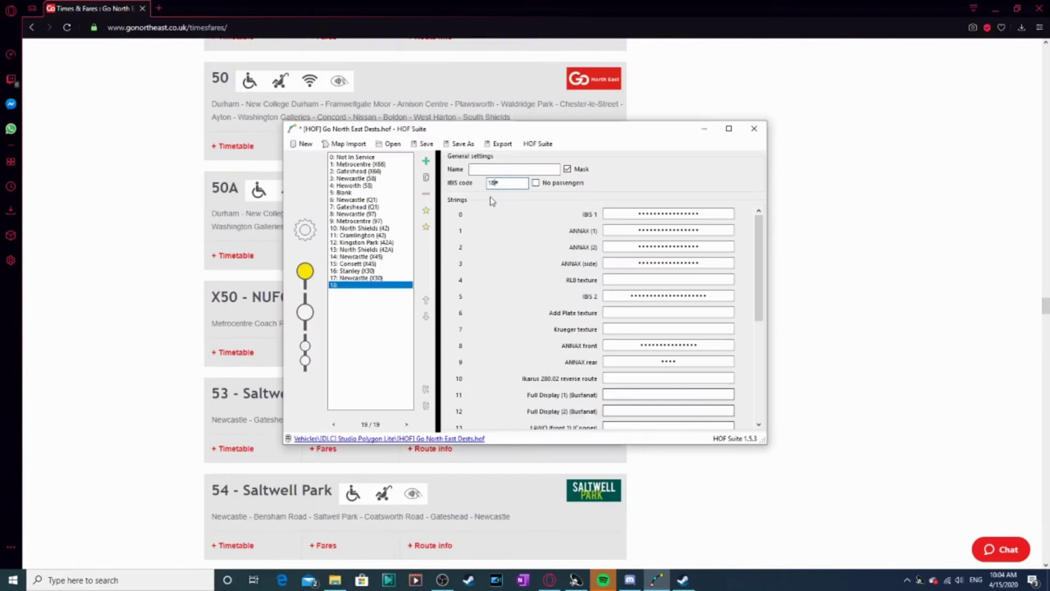
Return to HOF Suite, name the new destination "Metrocentre (X50)" and set its IBIS 1 string to "X50 METROCENTRE".
left_click(489, 168)
type("M")
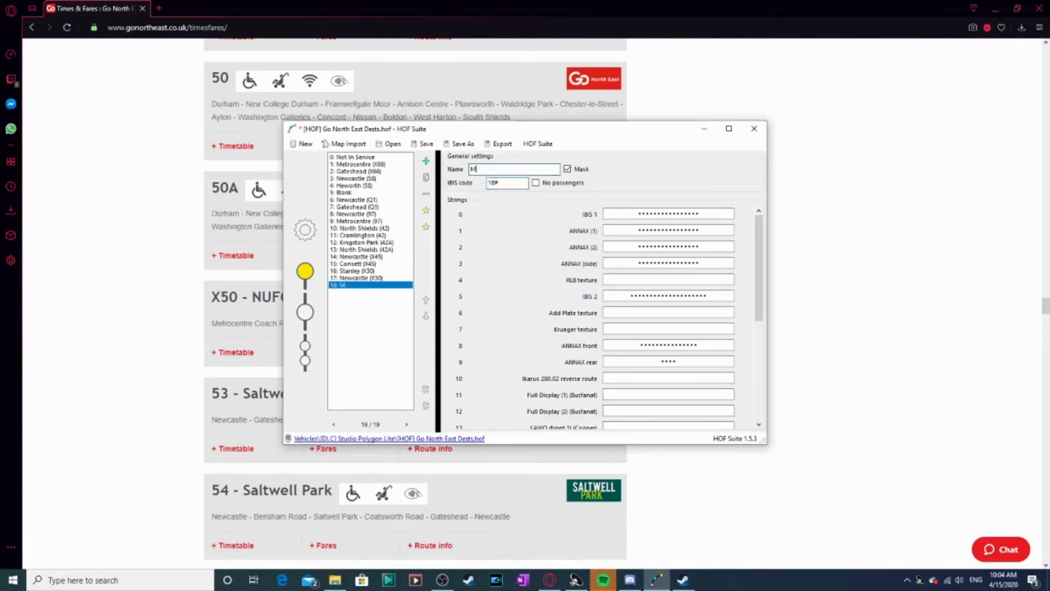
type("etrocentre (X50")
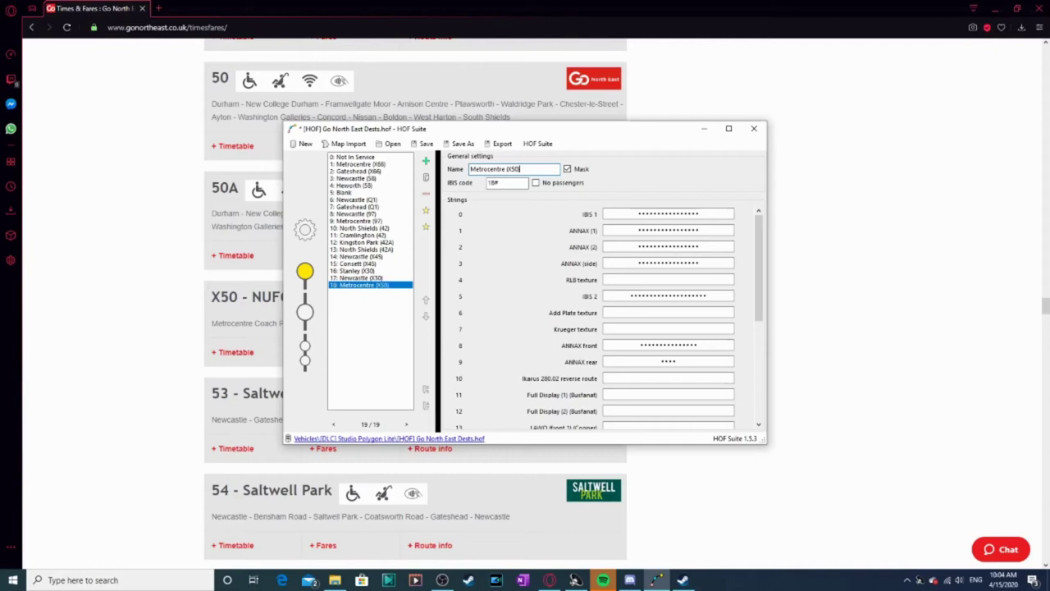
type(")")
left_click_drag(704, 215, 617, 212)
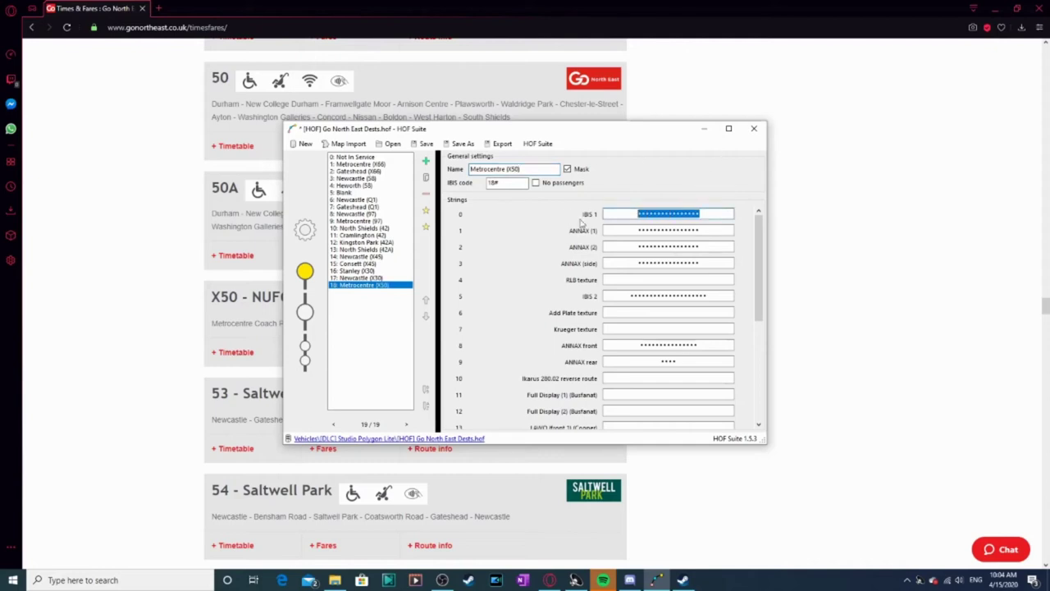
type("X50•METROCENTRE•")
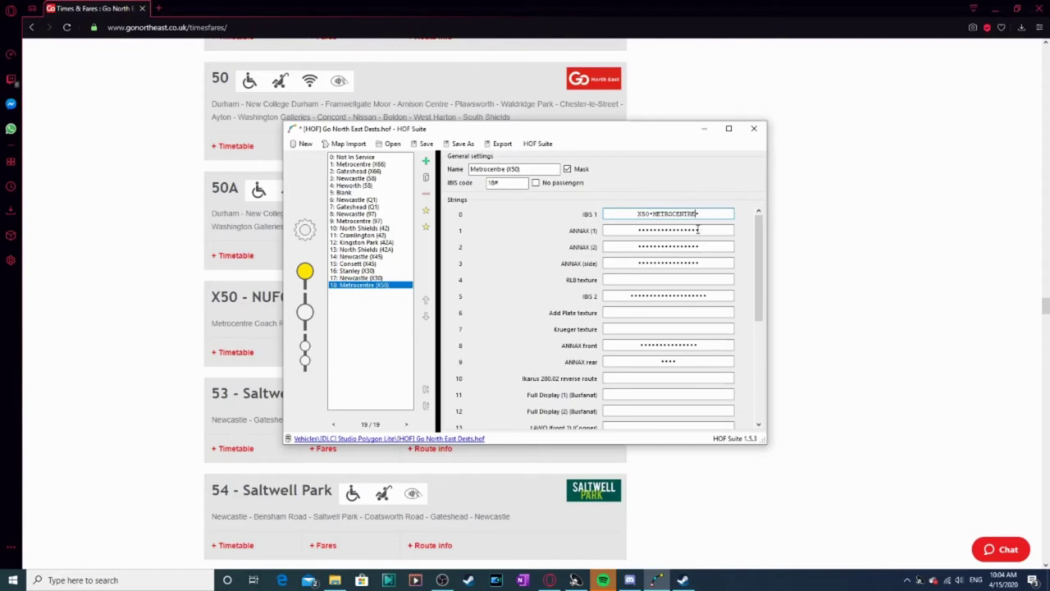
Set the ANNAX (1) string of the "Metrocentre (X50)" destination to "Metrocentre" and ANNAX (2) to "Coach Park".
key("Tab")
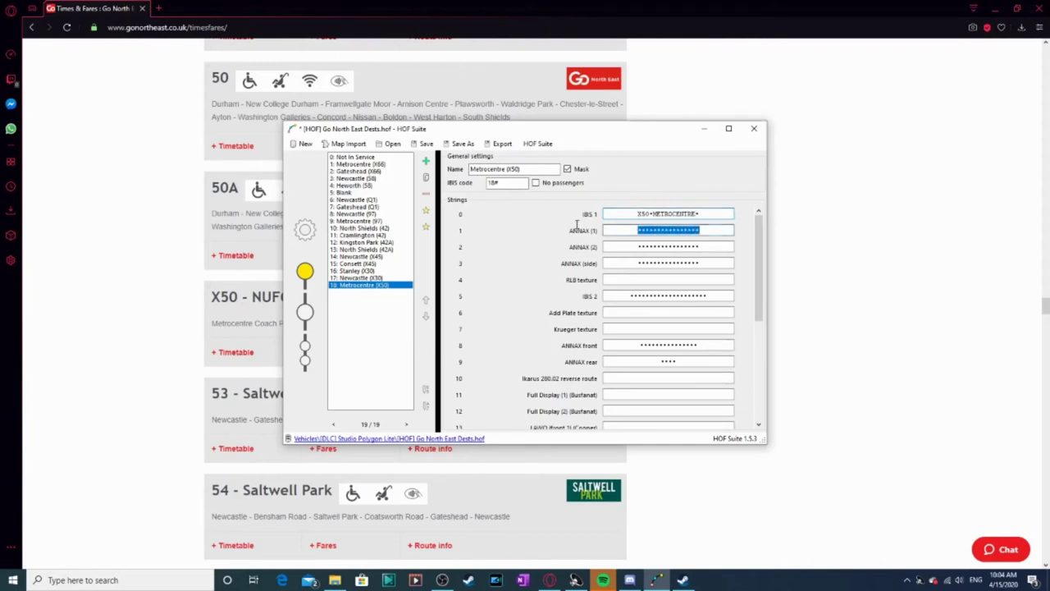
type("Metrocentre")
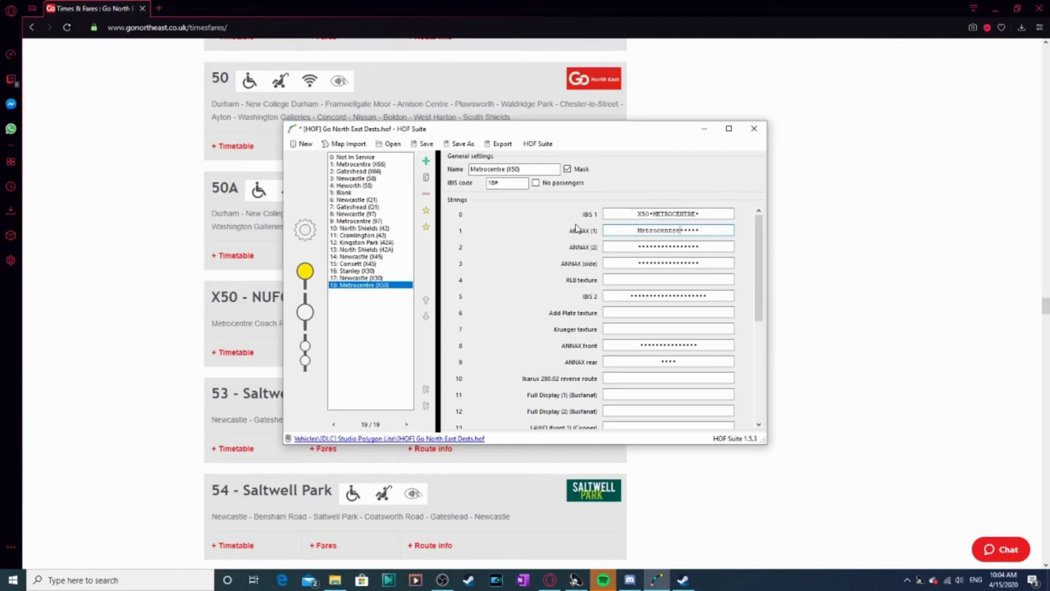
left_click_drag(704, 246, 617, 243)
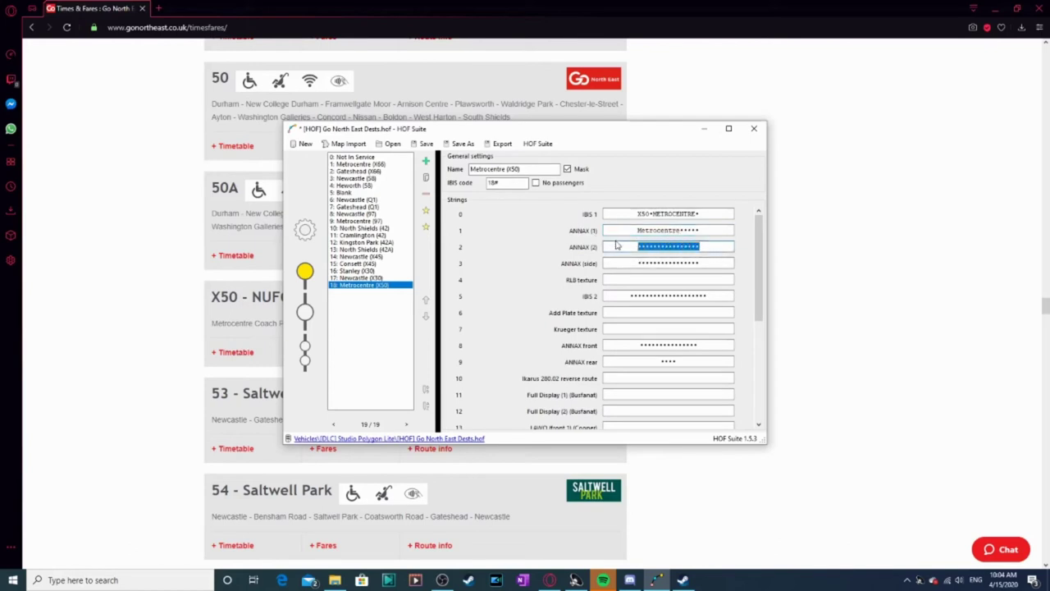
type("Coach•Park")
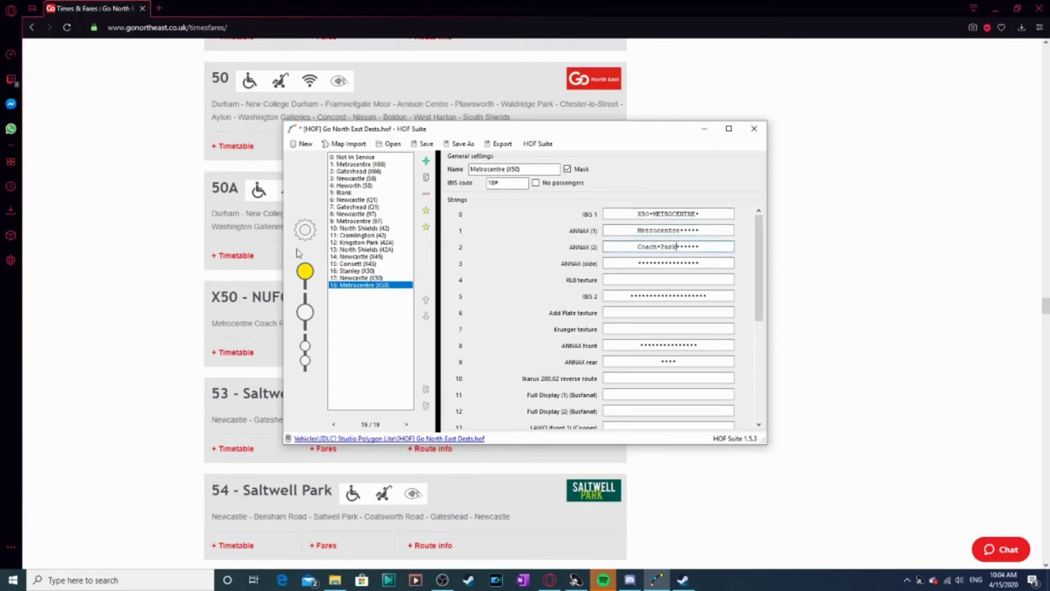
Check the X50 service name in the browser's route list and set the "Metrocentre (X50)" ANNAX (side) string to "NUFC Park & Ride".
left_click(236, 297)
left_click_drag(207, 325, 310, 324)
left_click(448, 386)
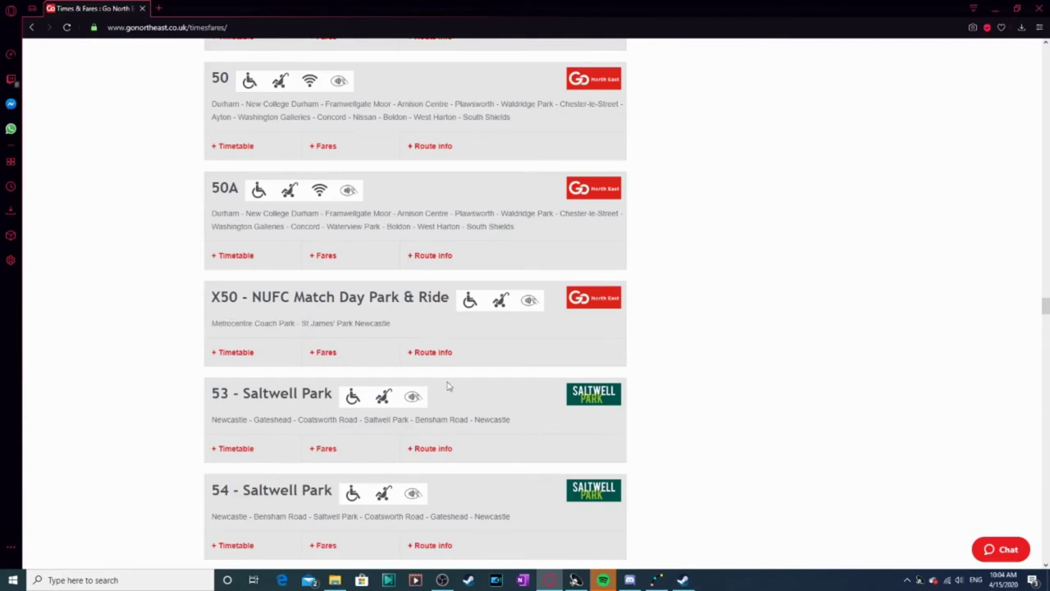
left_click(656, 580)
double_click(690, 263)
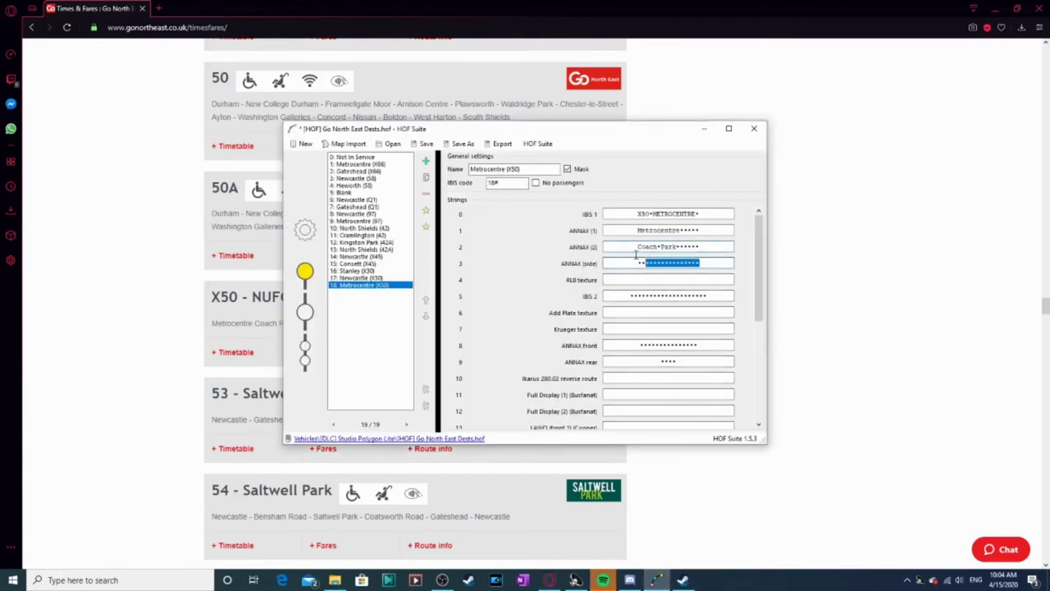
left_click(637, 263)
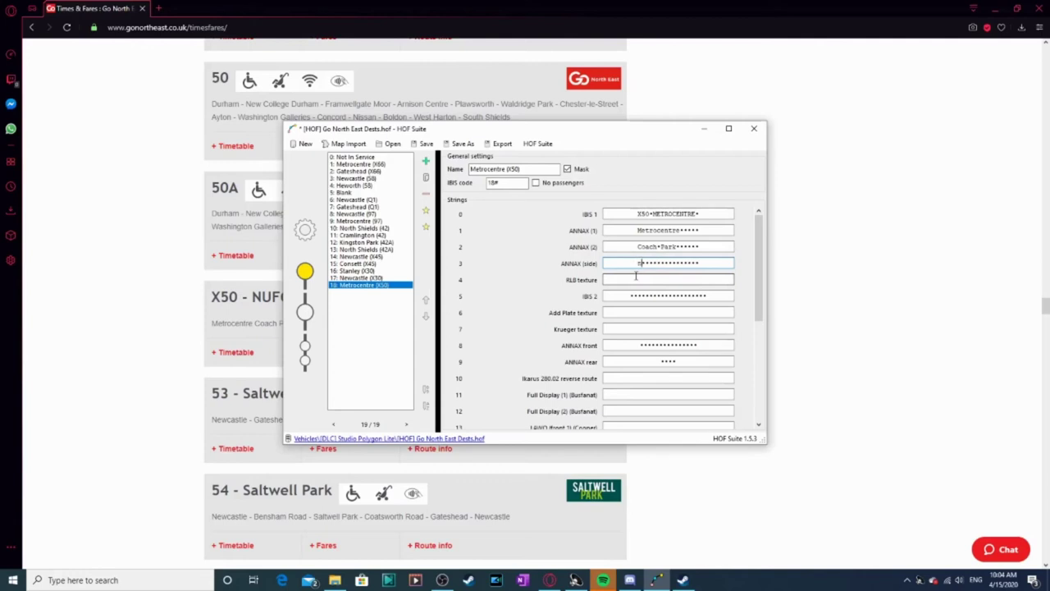
left_click(222, 347)
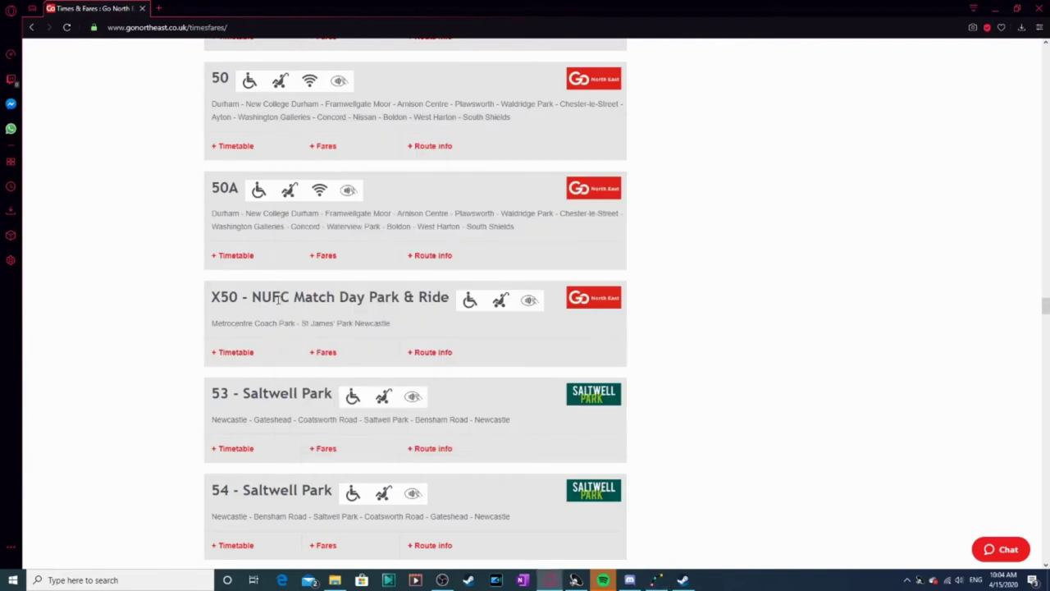
left_click(656, 581)
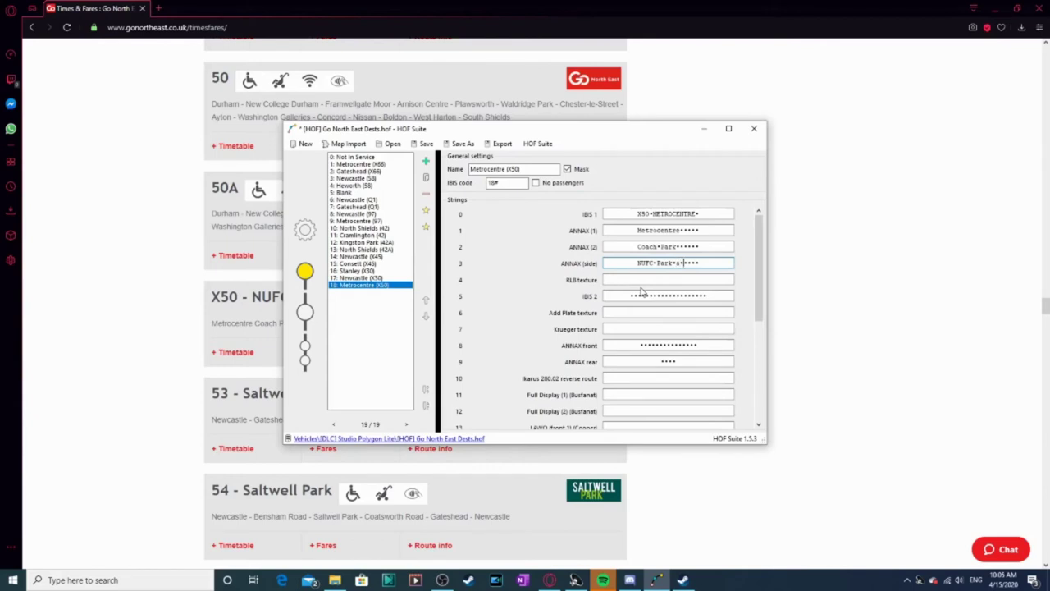
type("e")
Add a new destination after "Metrocentre (X50)" with IBIS code 19 and the name "St James Park (X50)".
left_click(425, 161)
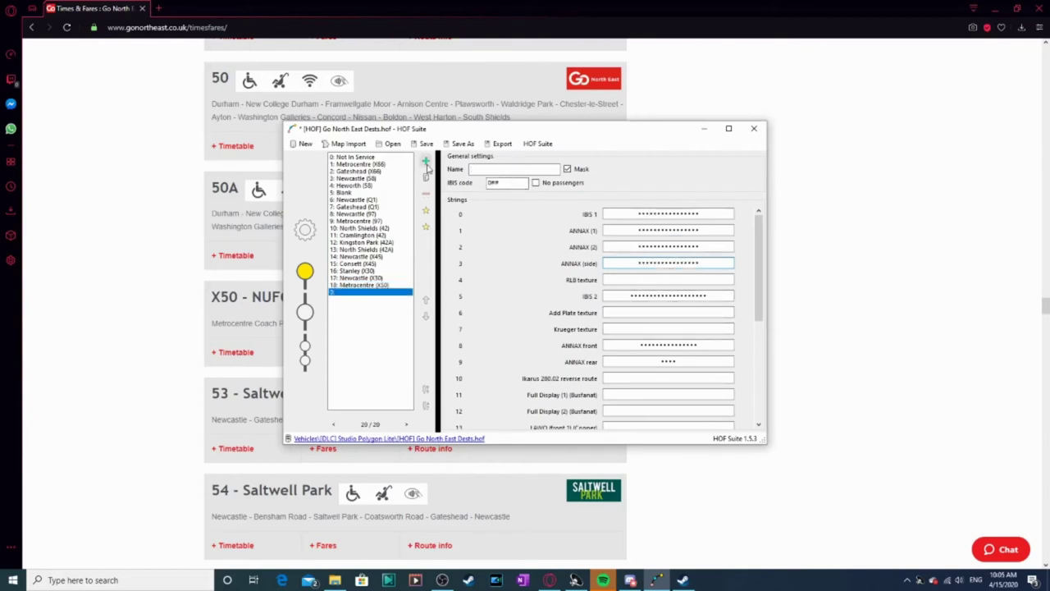
left_click(506, 168)
key("Tab")
type("19")
key("shift+Tab")
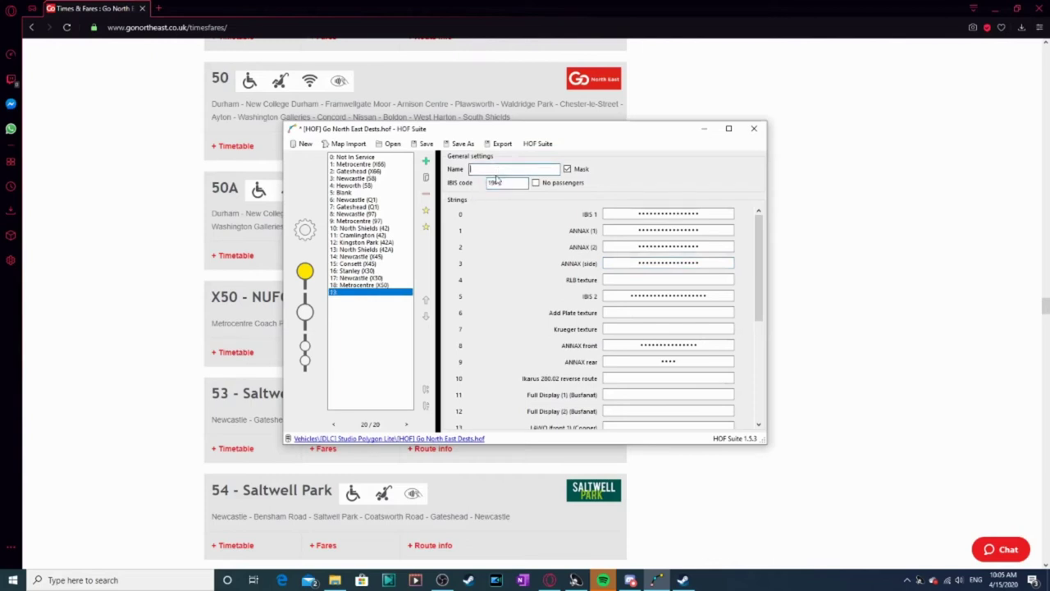
type("St James Park (X50)")
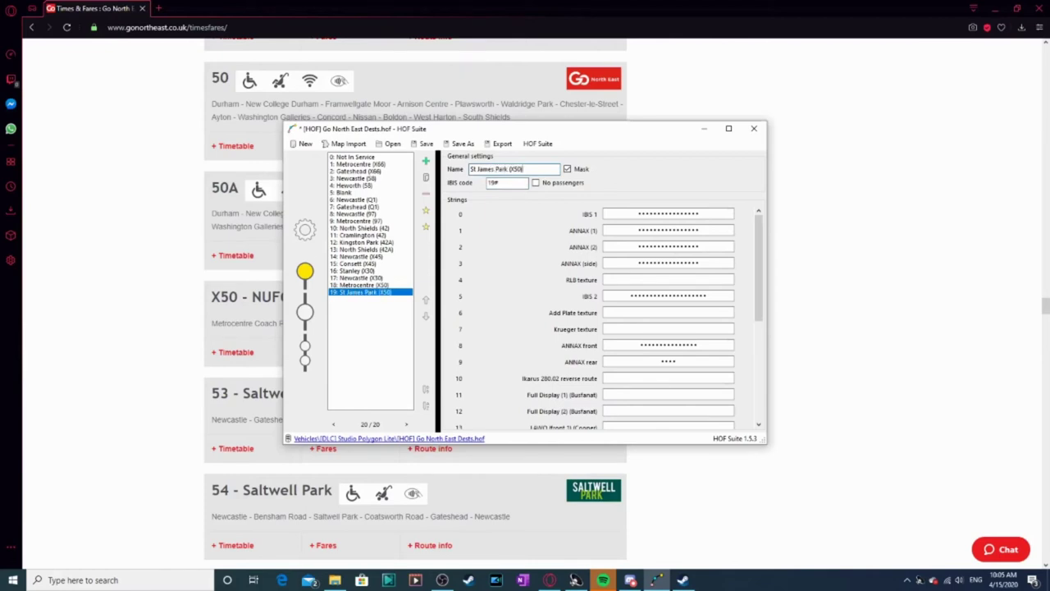
Set the "St James Park (X50)" destination's IBIS 1 string to "X50 NEWCASTLE" and its ANNAX (1) string to "Newcastle".
left_click(628, 215)
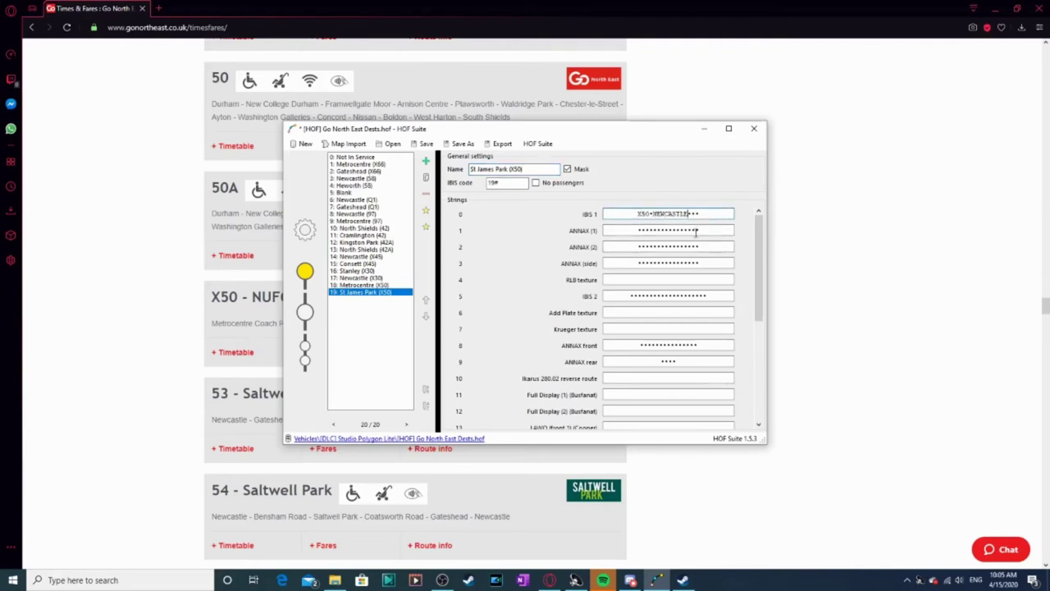
left_click_drag(699, 233, 601, 236)
left_click(601, 236)
Set the ANNAX (2) string to "St James' Park", checking the stadium's spelling in the browser's route list.
left_click_drag(704, 246, 607, 247)
type("St•James'")
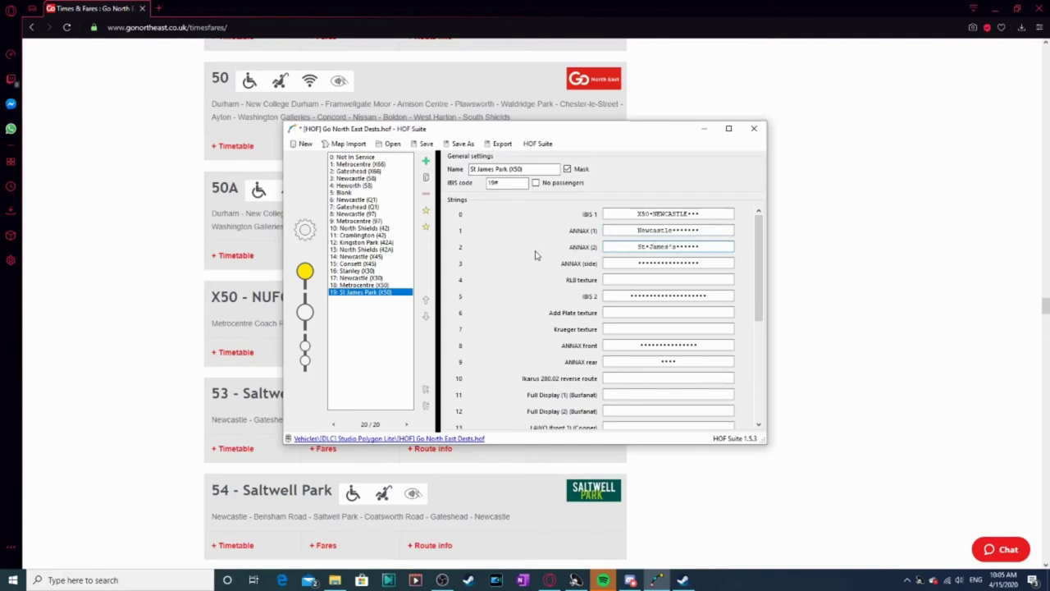
left_click(185, 227)
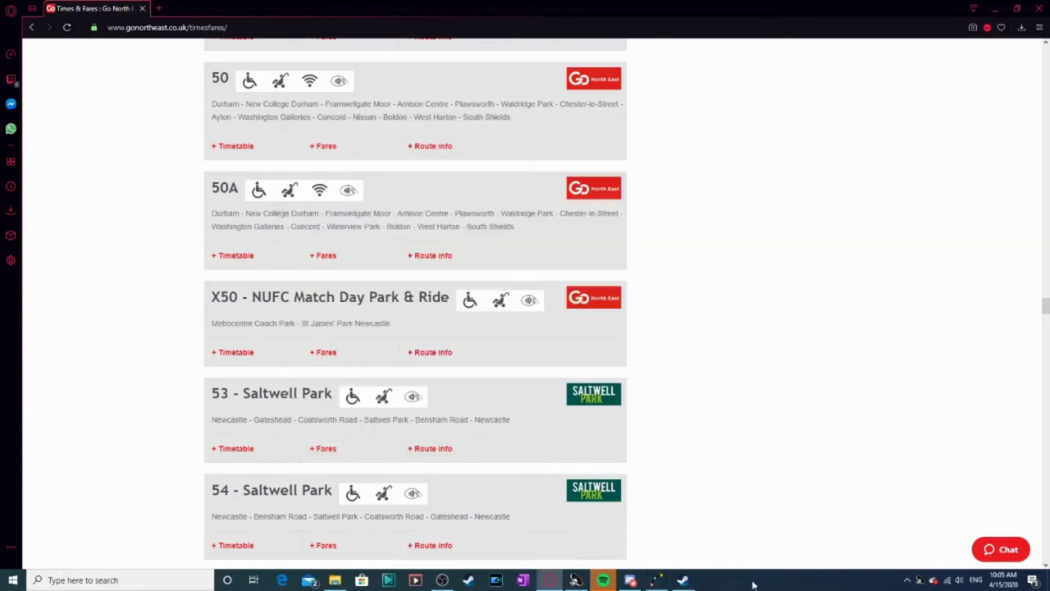
left_click(638, 581)
type("Park••")
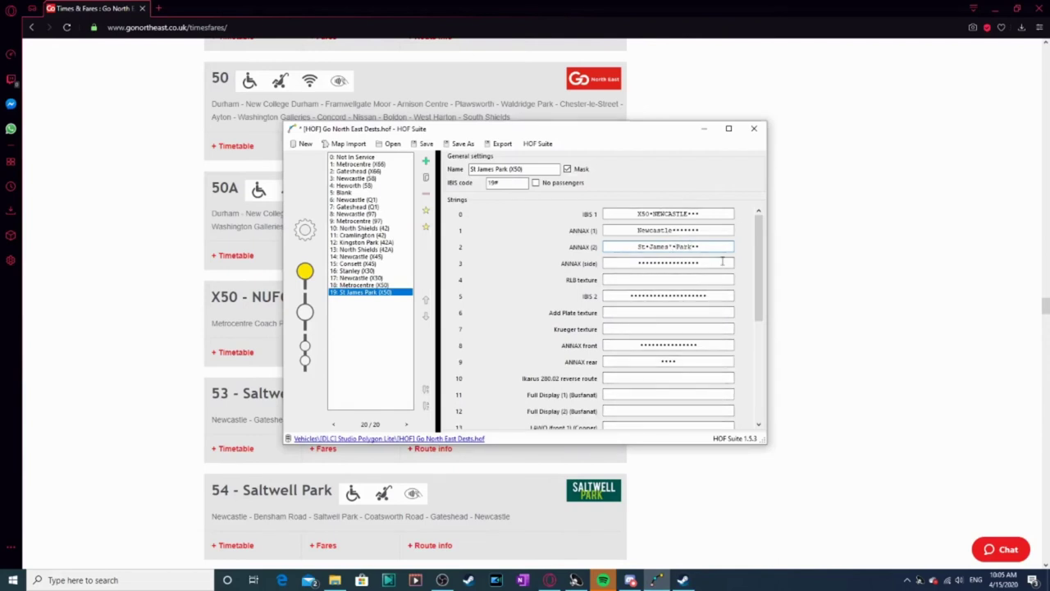
Set the ANNAX (side) string of "St James Park (X50)" to "NUFC Park & Ride", then save the HOF file and close HOF Suite.
left_click_drag(720, 263, 617, 258)
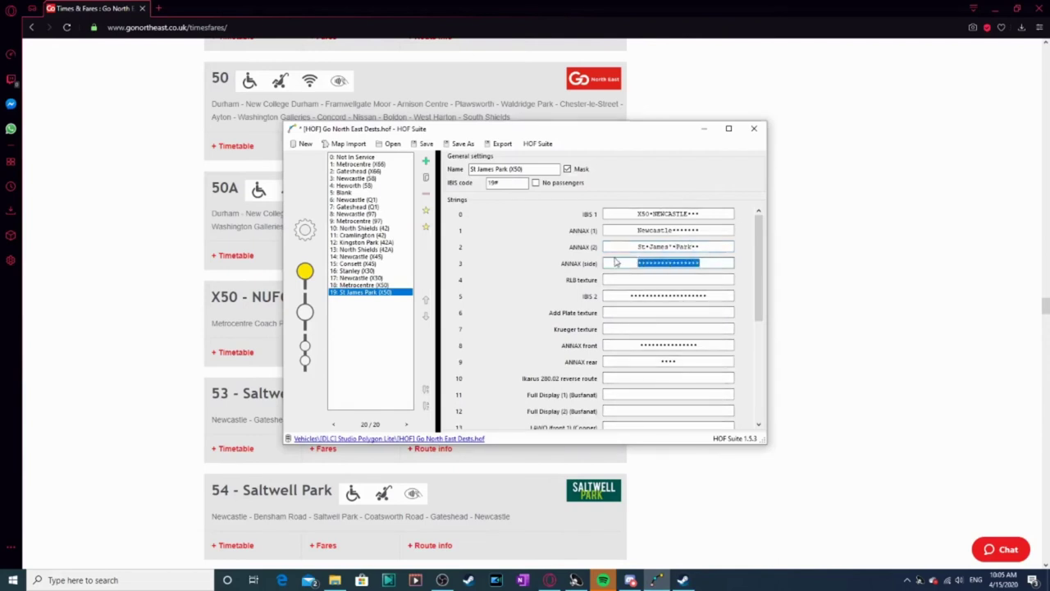
type("S")
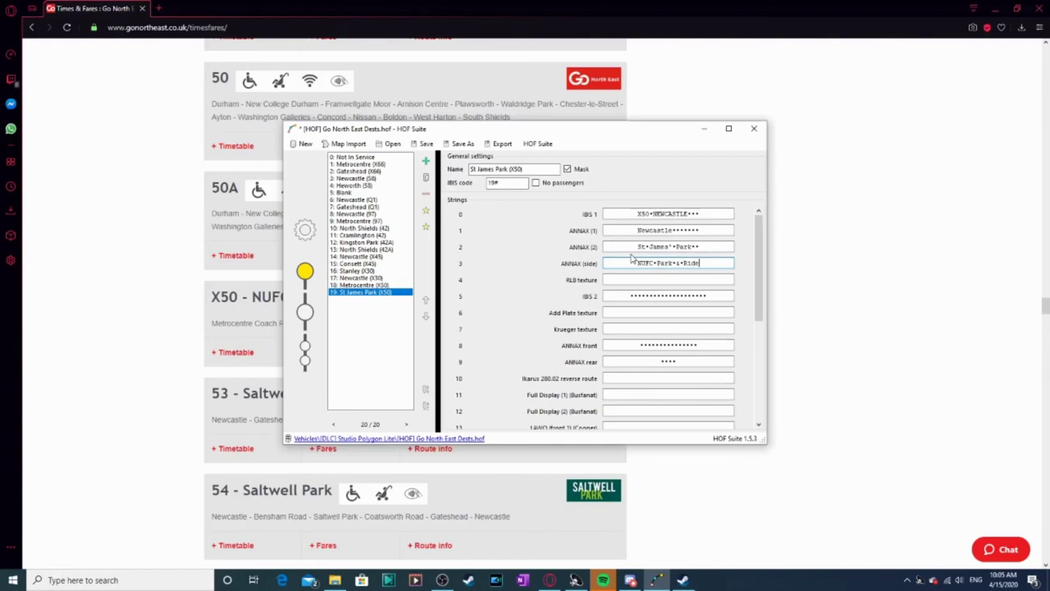
left_click(419, 144)
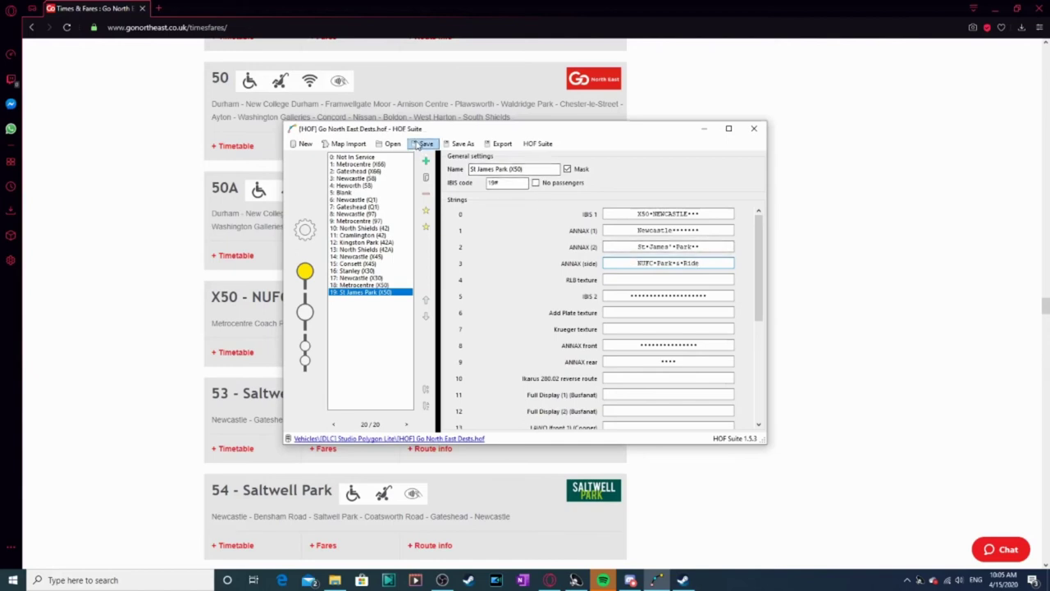
left_click(753, 129)
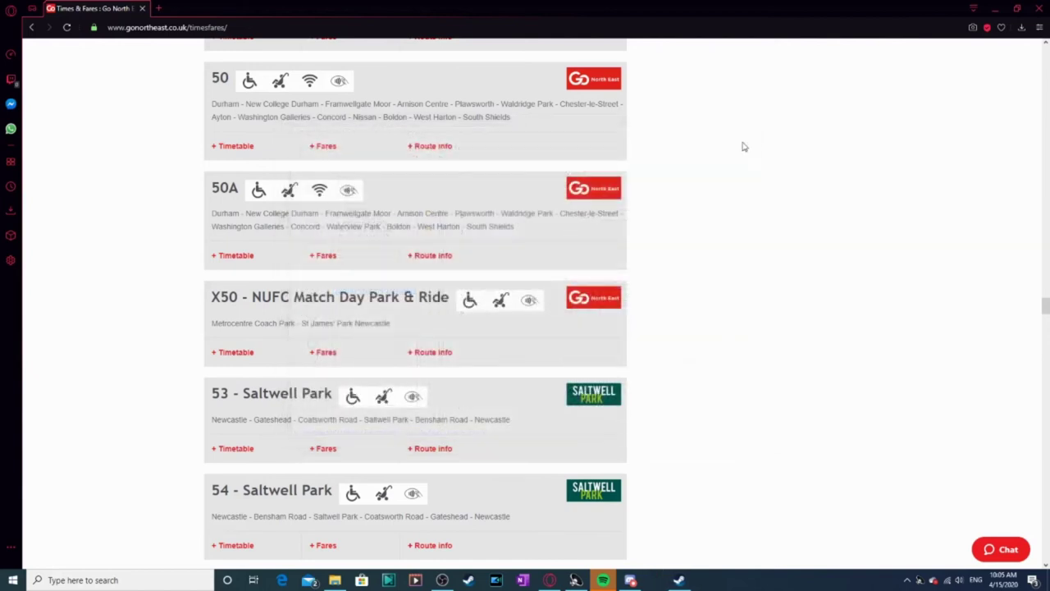
Switch to File Explorer and look through the HOF files in OMSI 2's "[DLC] Studio Polygon Lite" and "ADL_E200_KMB_AAS" vehicle folders.
left_click(442, 580)
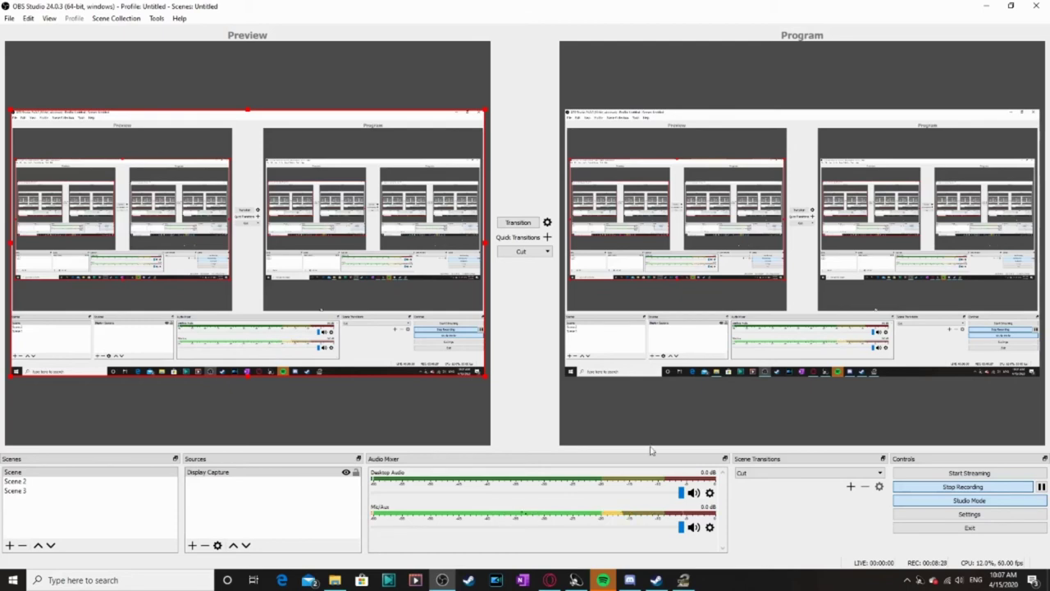
left_click(336, 579)
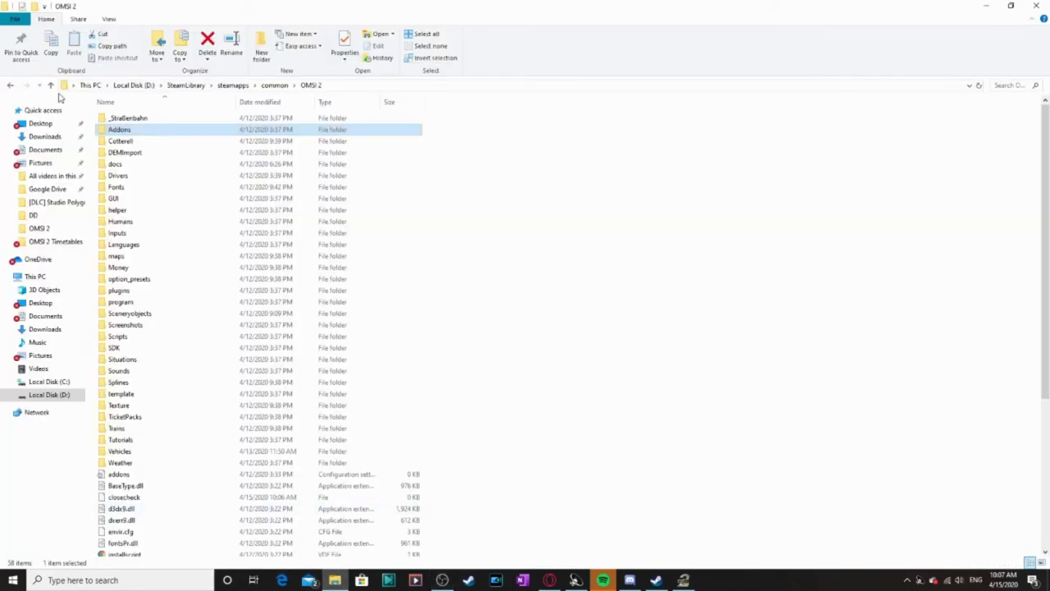
double_click(127, 130)
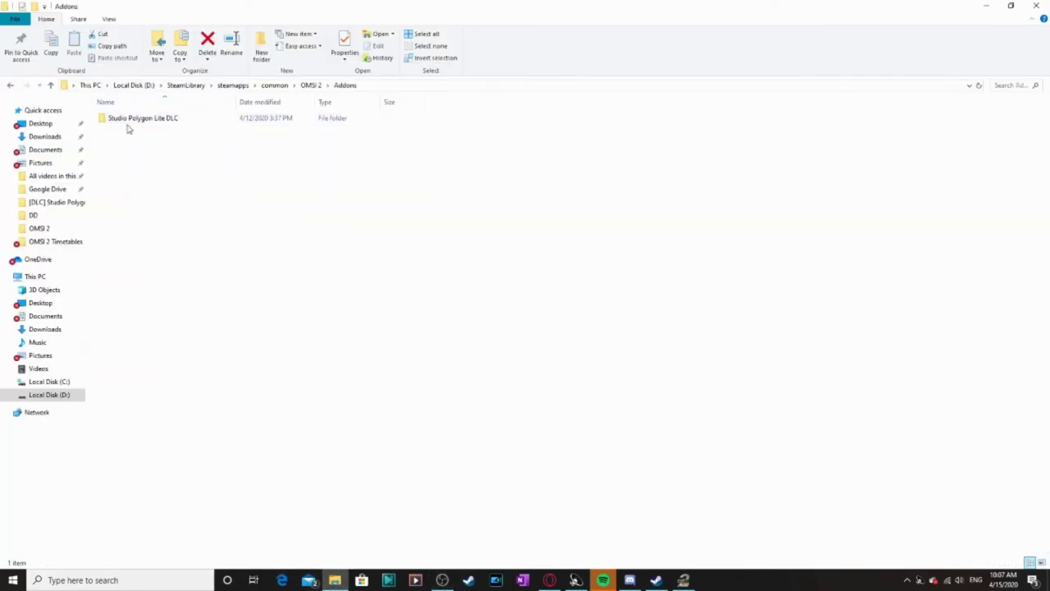
left_click(312, 84)
double_click(122, 451)
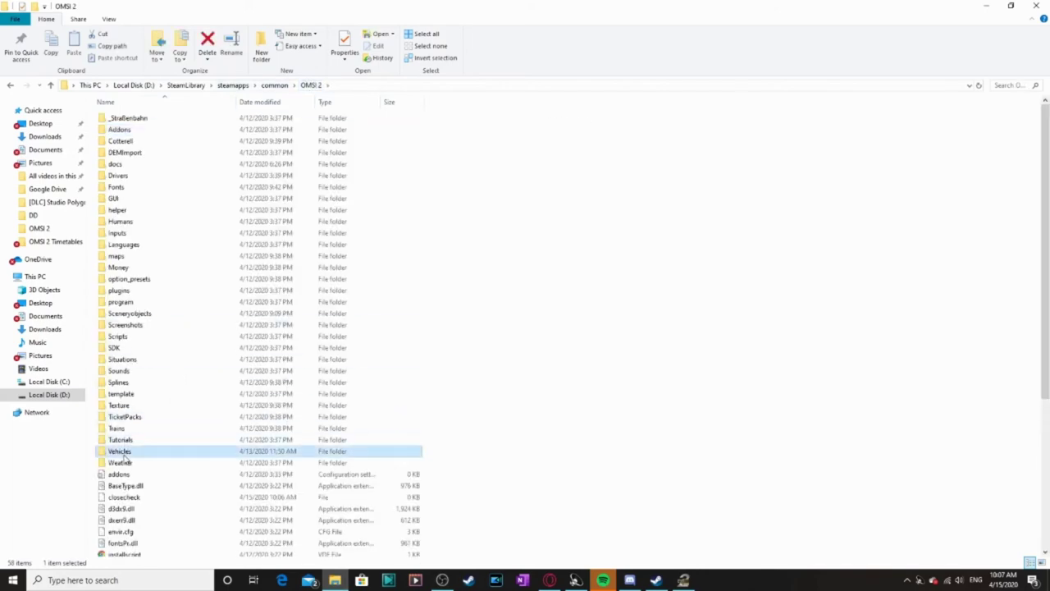
double_click(131, 118)
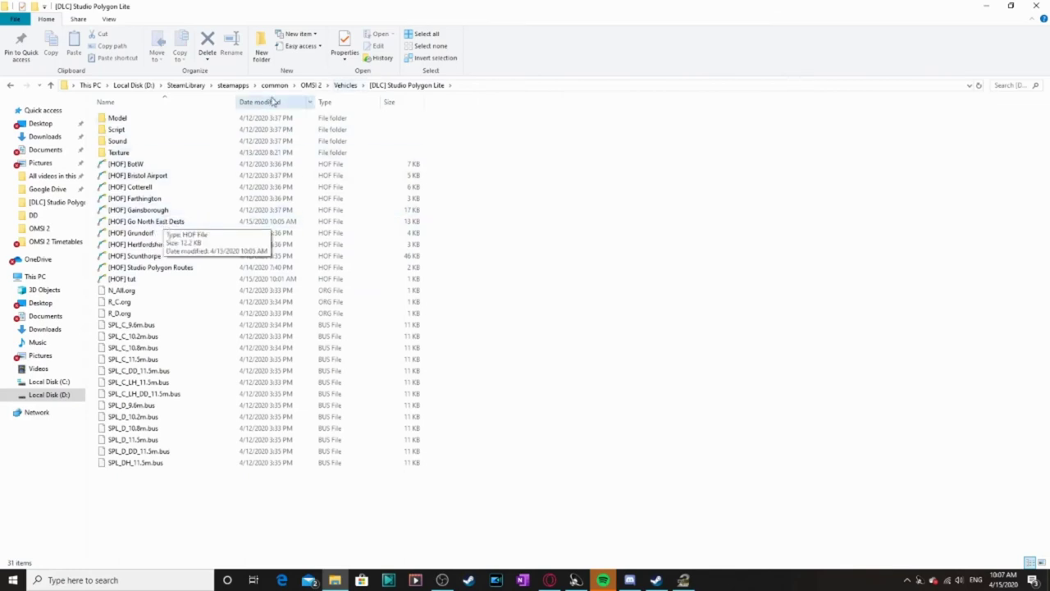
left_click(344, 85)
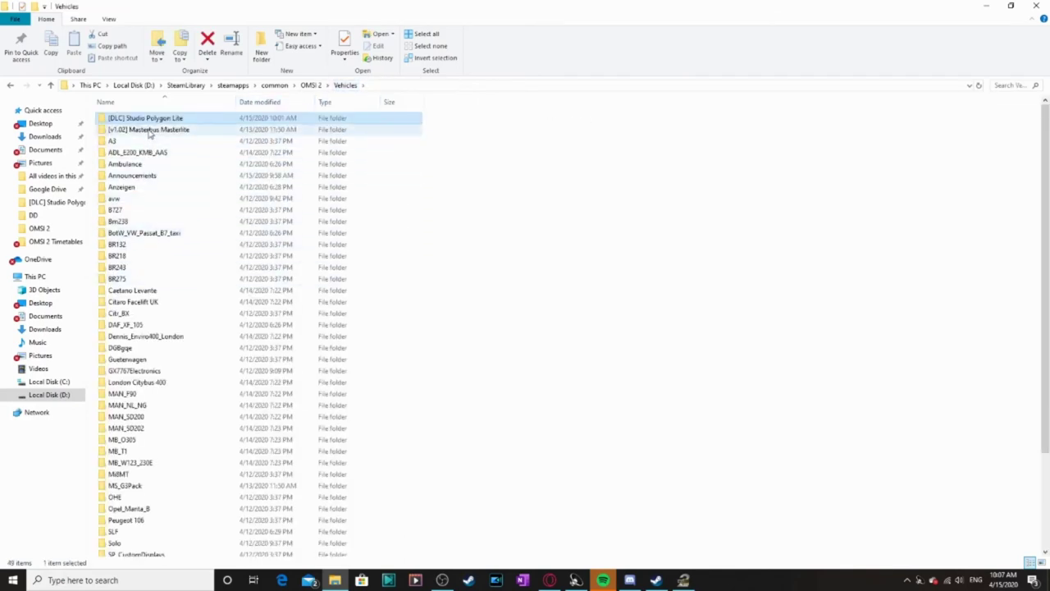
double_click(140, 153)
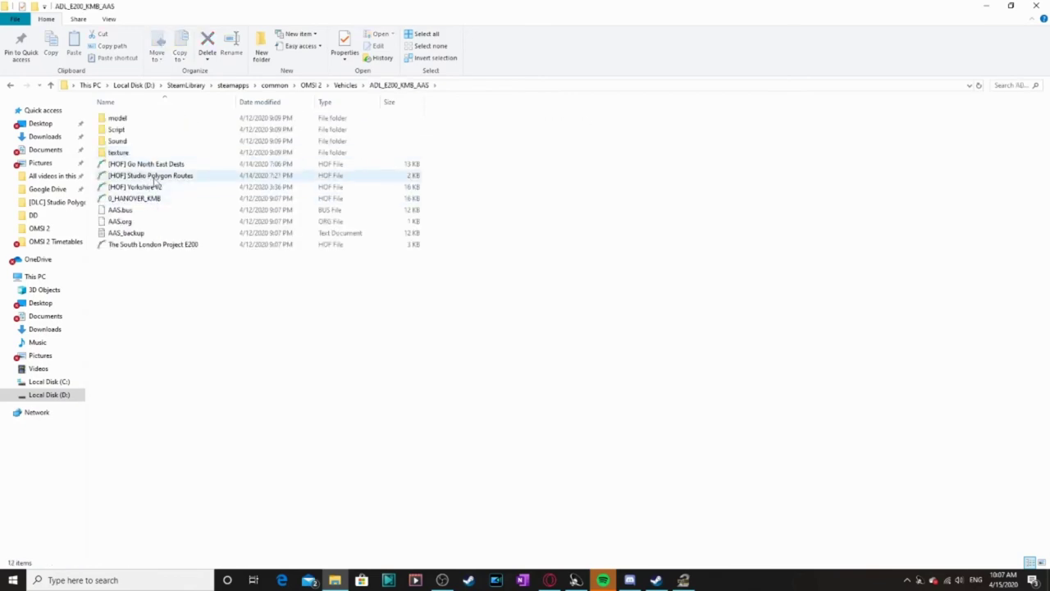
left_click(353, 87)
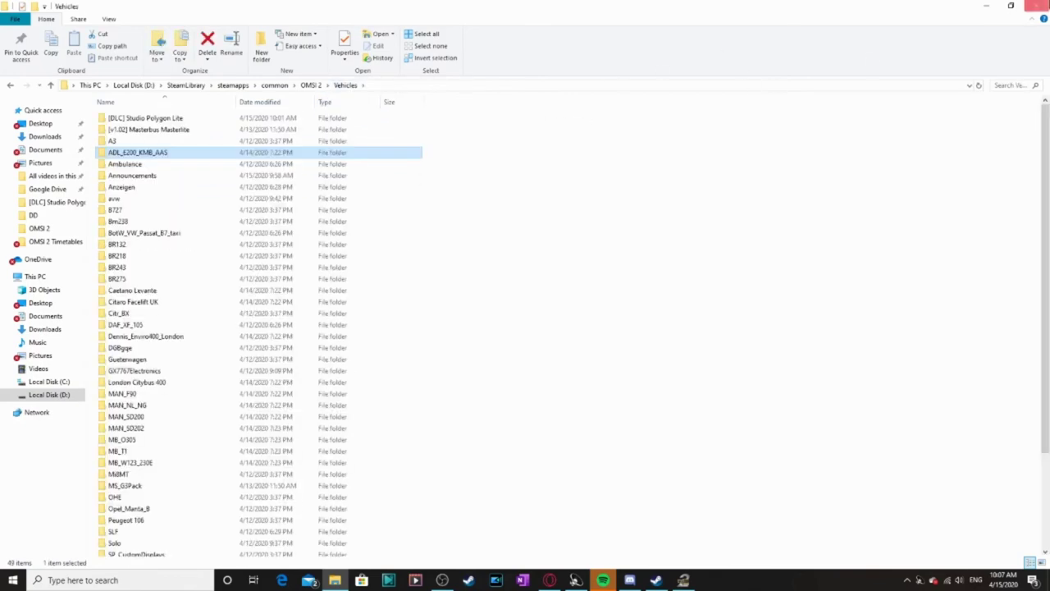
left_click(443, 580)
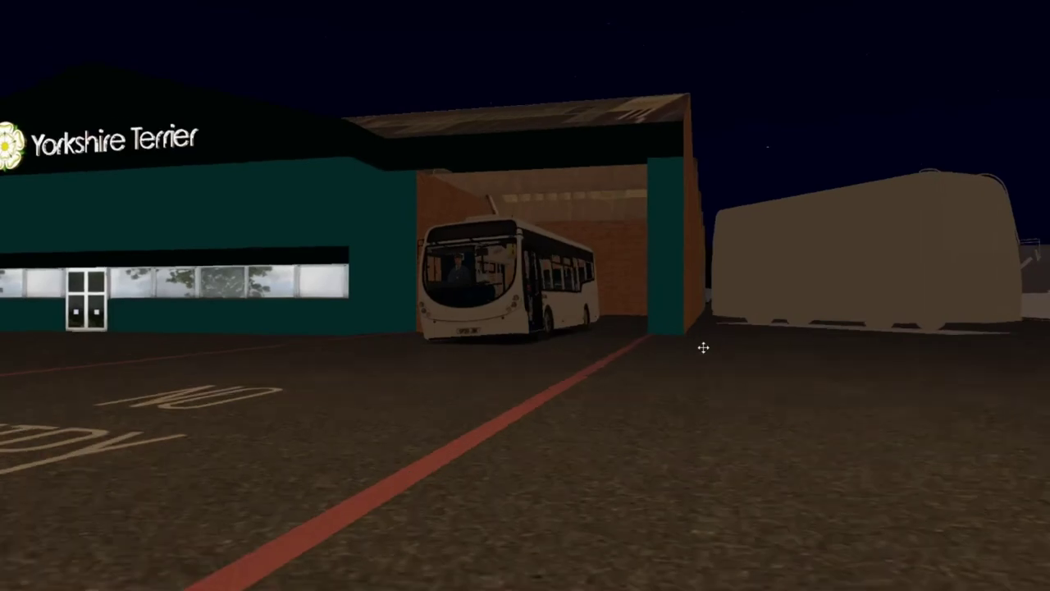
Switch to OMSI 2, enter the driver's view of the white single-decker bus and turn on its electrics.
left_click_drag(703, 348, 717, 354)
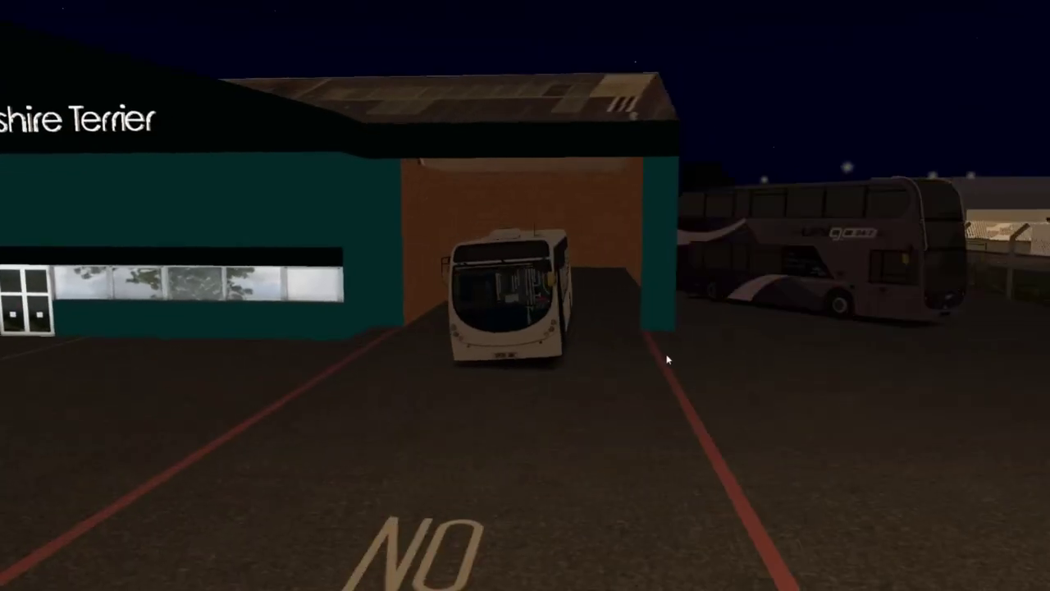
key("F1")
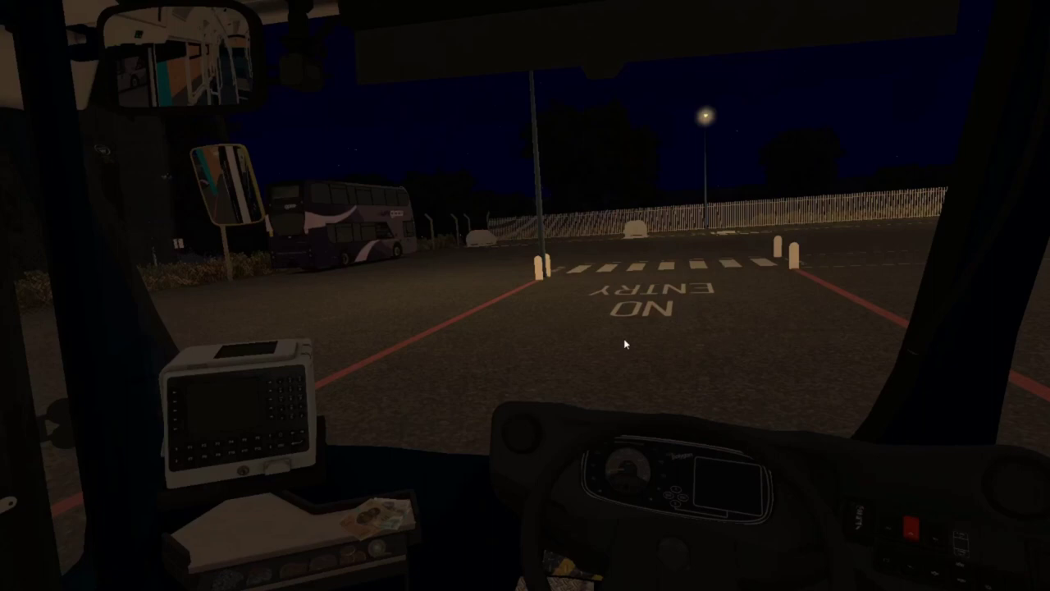
key("ctrl+e")
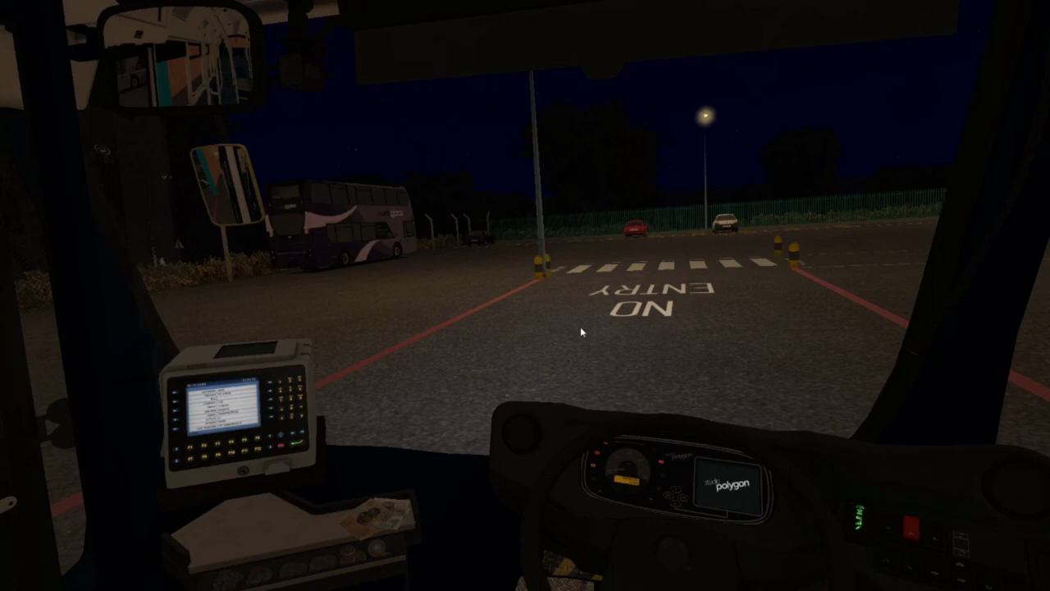
left_click_drag(580, 324, 677, 372)
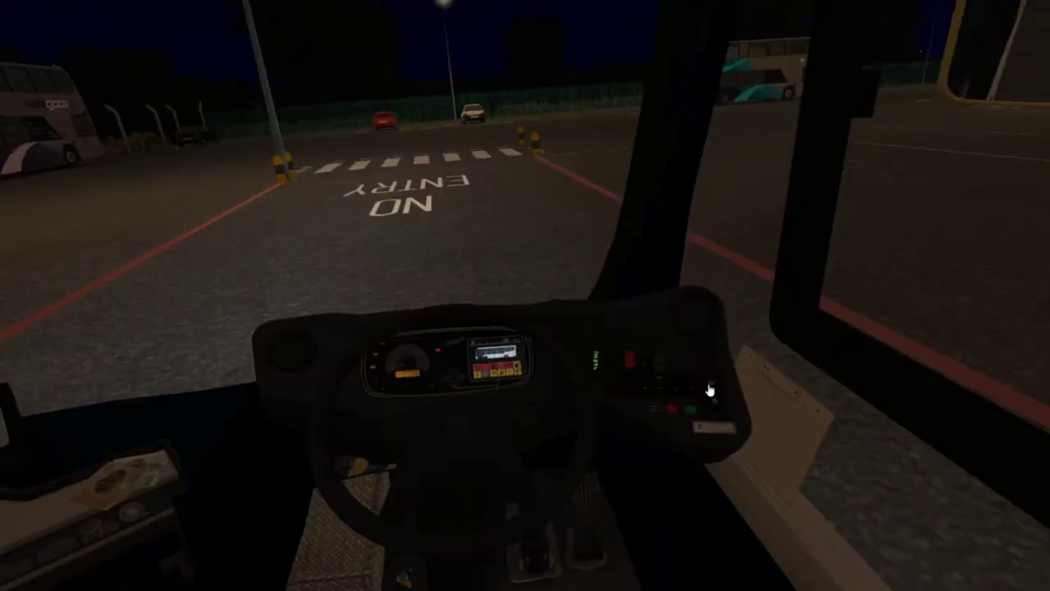
left_click(605, 341)
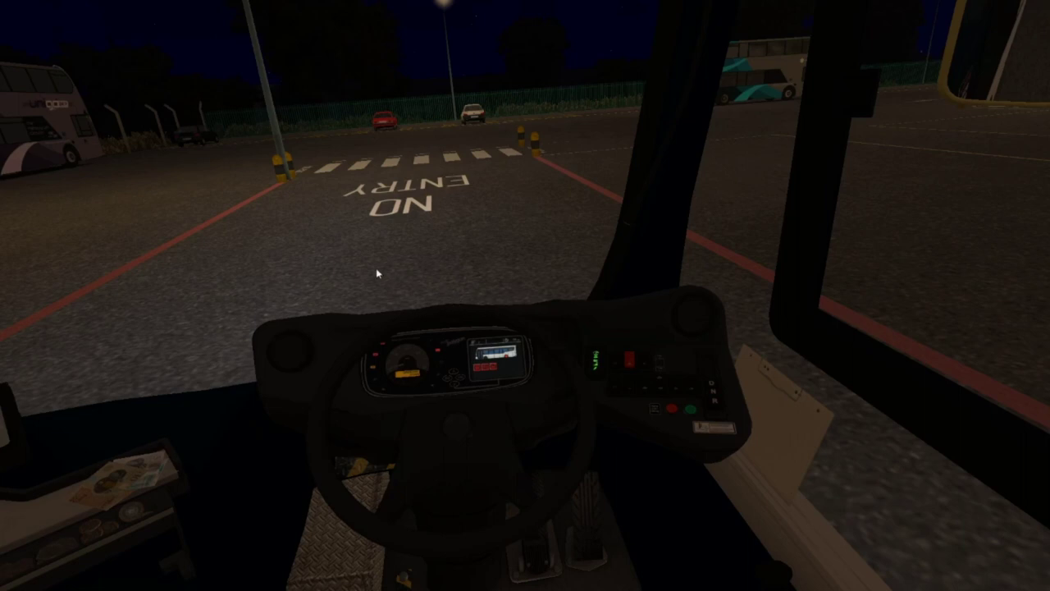
Inspect the X50 destination displays on the rear, side and front of the bus from outside.
left_click_drag(396, 261, 377, 260)
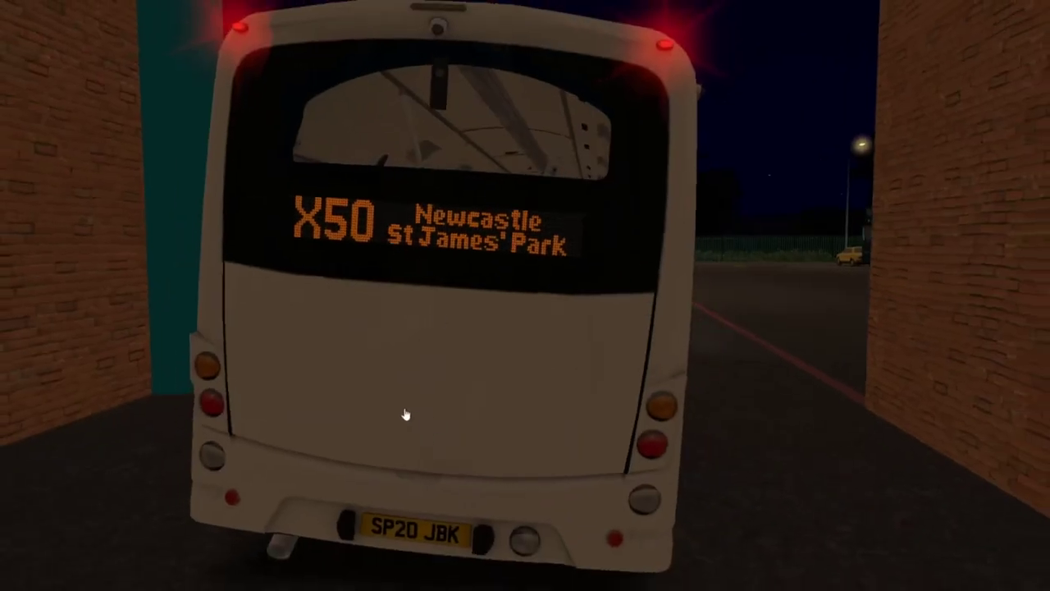
left_click_drag(405, 418, 860, 445)
scroll(575, 320, "down", 3)
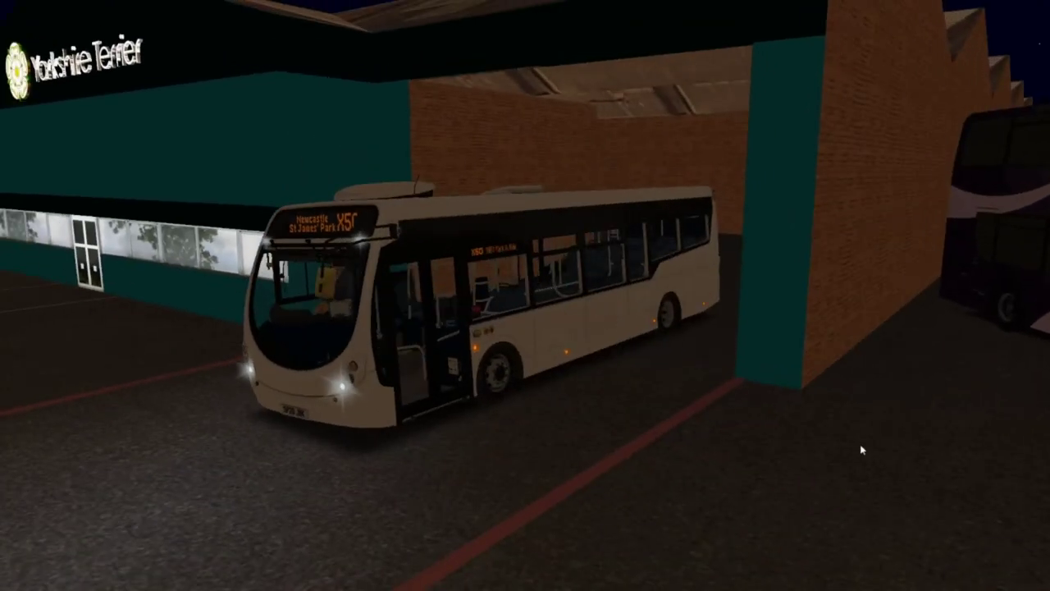